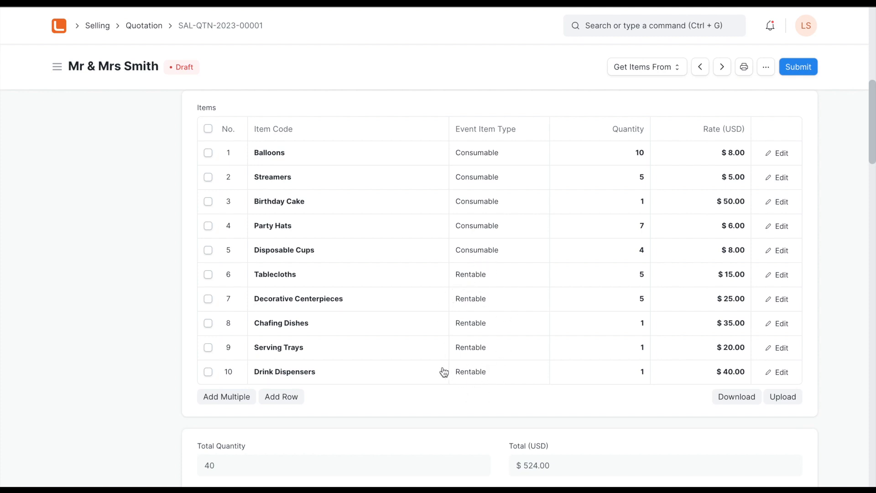
# - Submit the draft quotation and confirm the permanent submission
pyautogui.scroll(15, 444, 372)
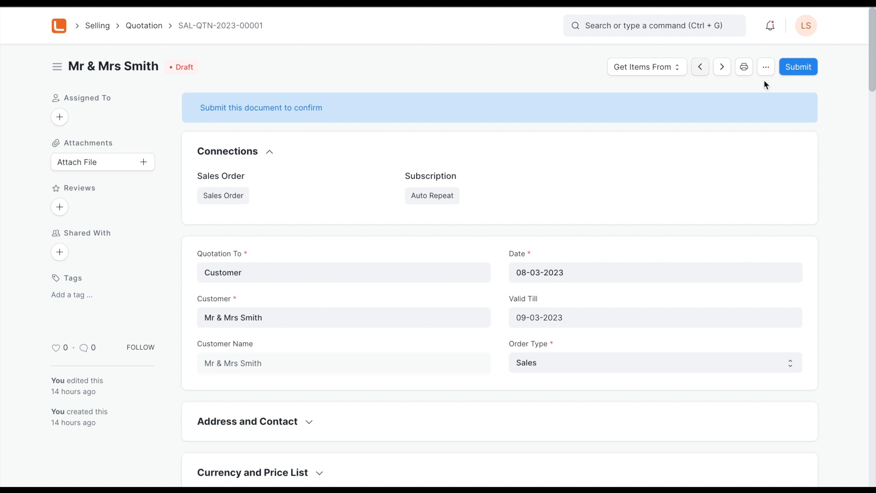
pyautogui.click(798, 70)
pyautogui.click(586, 117)
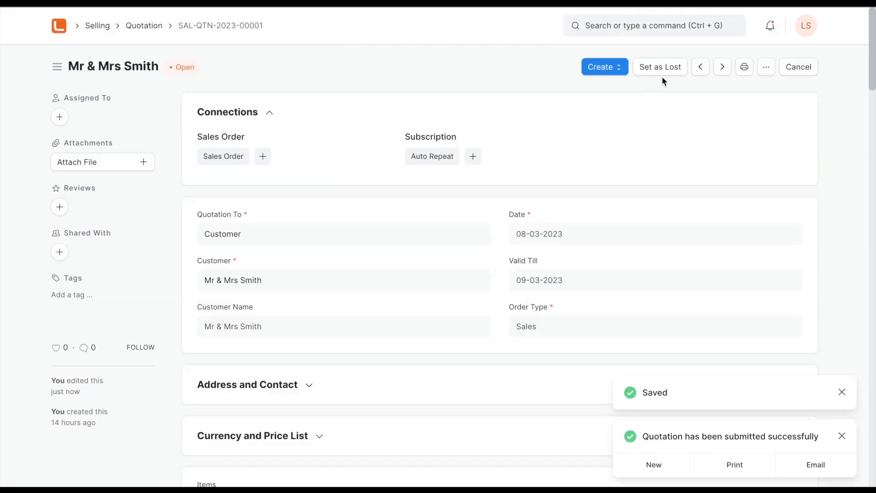
# - Review the quotation's print preview, including the consumable and rentable item tables, and return to the quotation
pyautogui.click(744, 67)
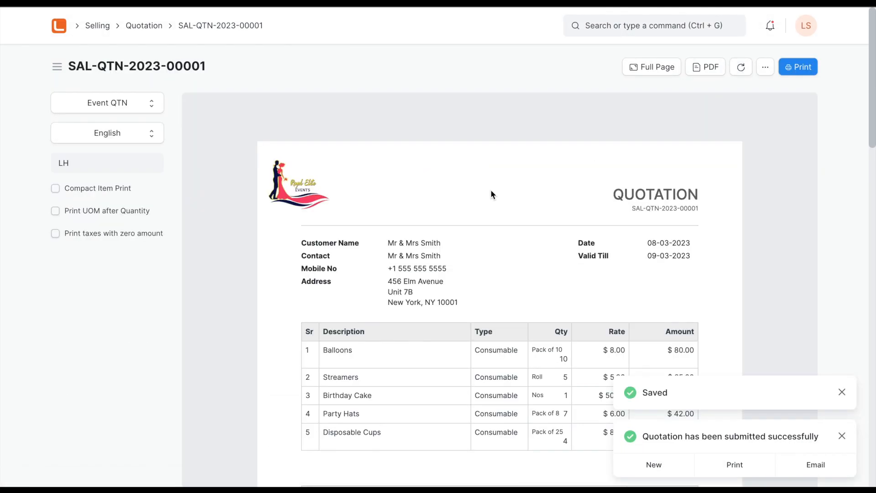
pyautogui.scroll(-3, 464, 338)
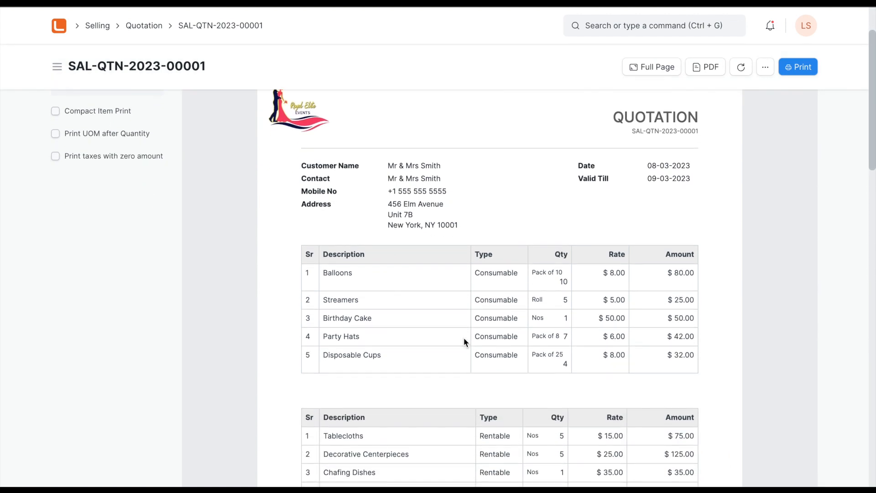
pyautogui.scroll(-4, 464, 342)
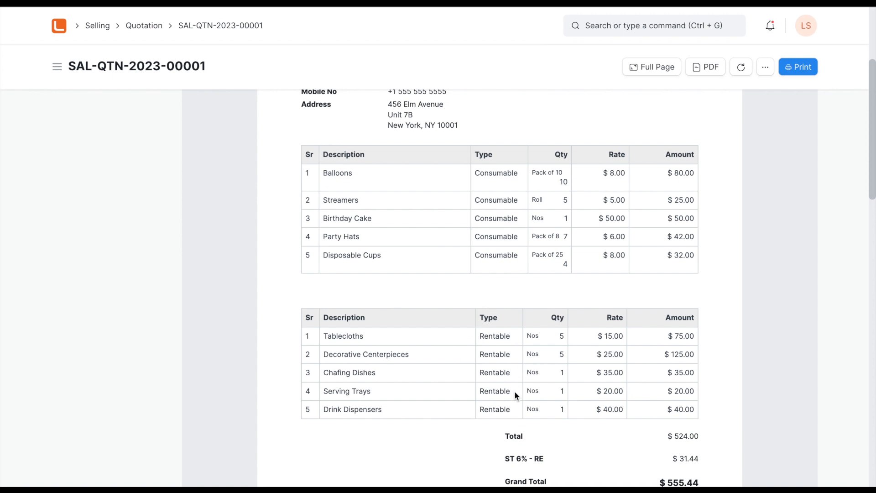
pyautogui.scroll(5, 525, 317)
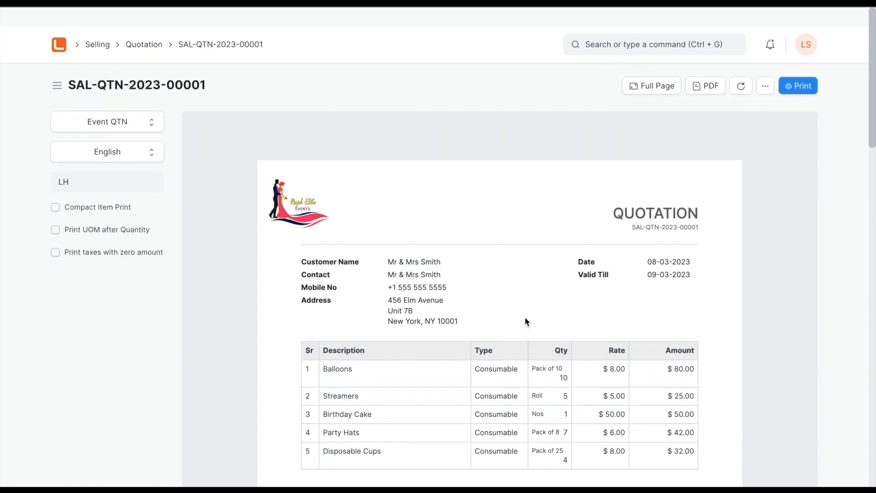
pyautogui.click(245, 26)
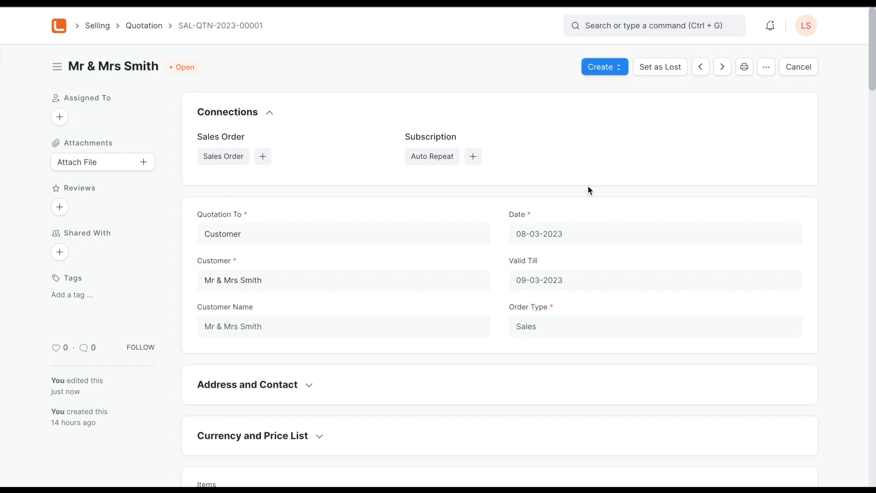
# - Create a sales order from the quotation and set its delivery date to 08-11-2023
pyautogui.click(603, 67)
pyautogui.click(605, 93)
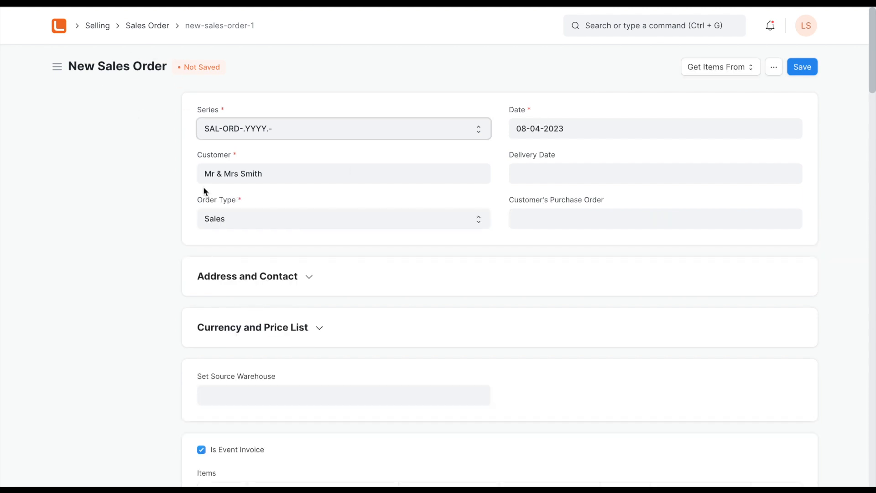
pyautogui.scroll(-5, 159, 388)
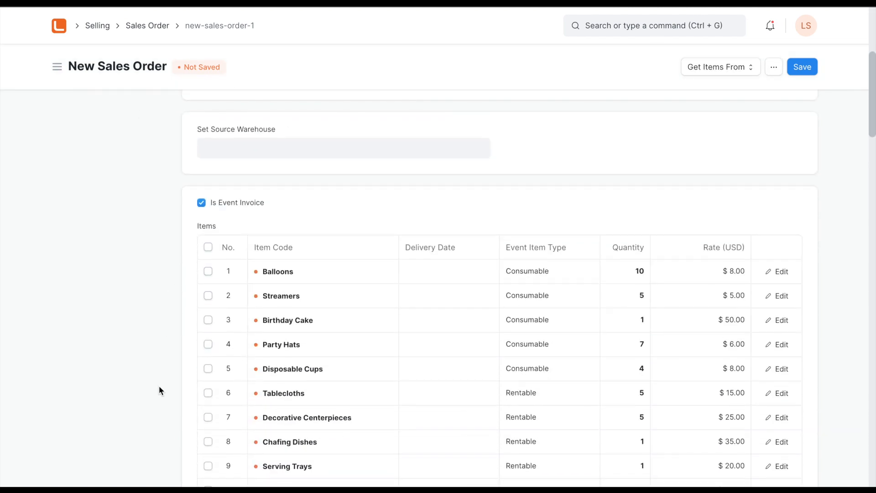
pyautogui.scroll(-2, 159, 387)
pyautogui.scroll(7, 159, 387)
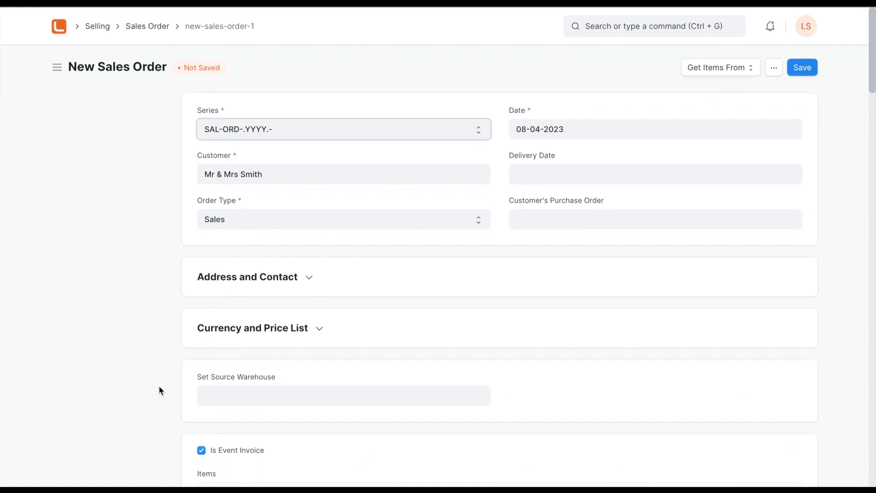
pyautogui.click(570, 177)
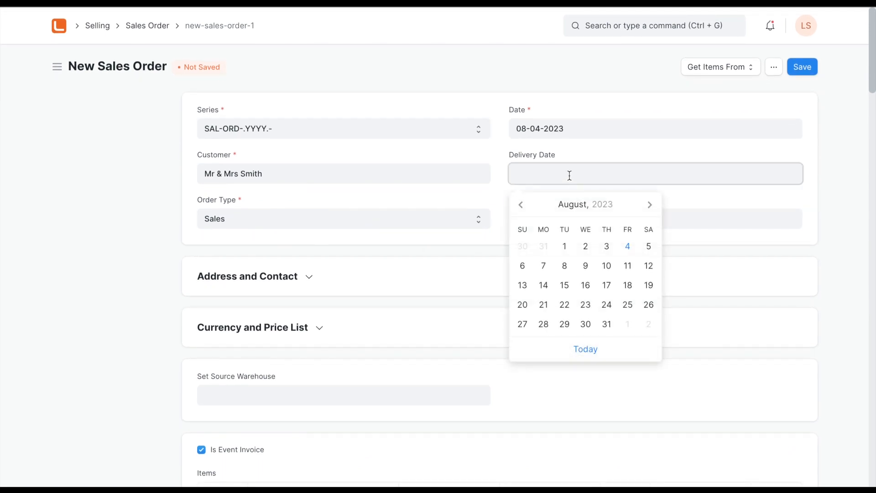
pyautogui.click(627, 270)
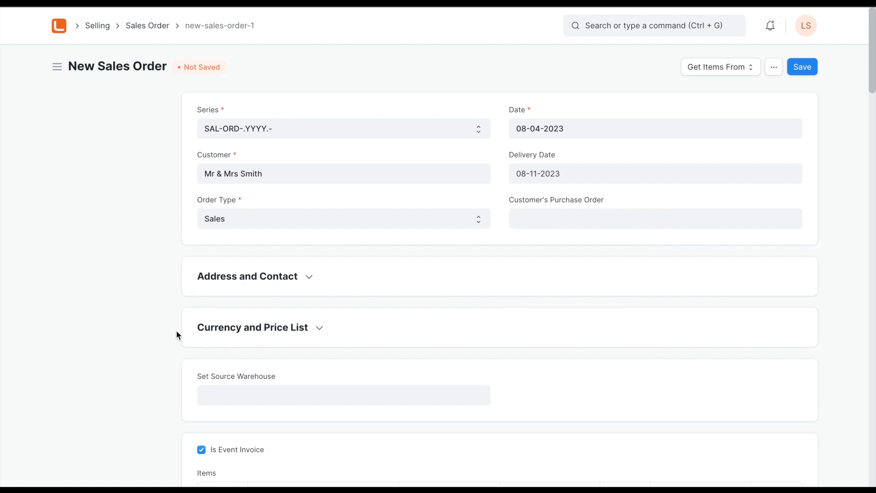
# - Examine the new sales order's items, totals and sales taxes, expanding the tax breakup to check the tax per item
pyautogui.scroll(-6, 177, 334)
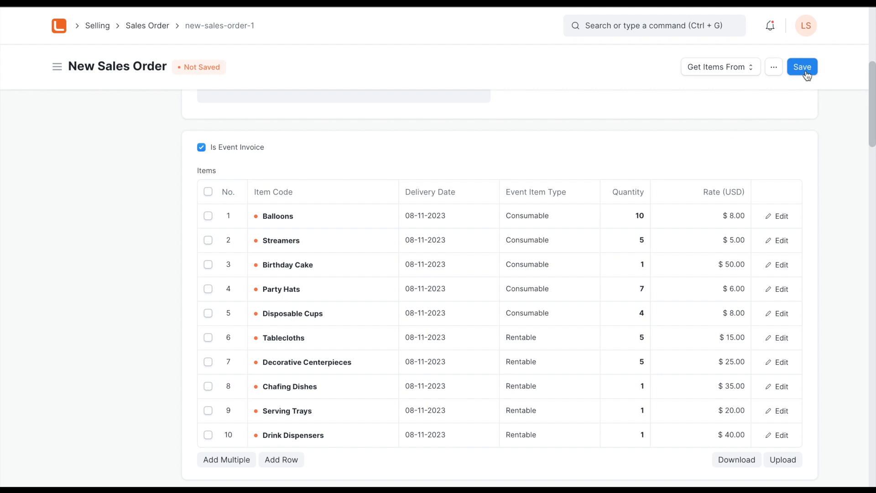
pyautogui.scroll(-9, 791, 199)
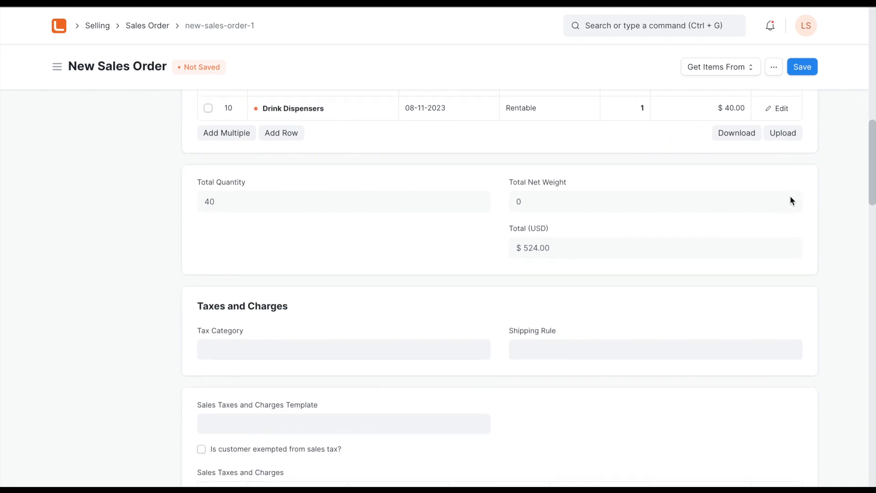
pyautogui.scroll(-1, 791, 198)
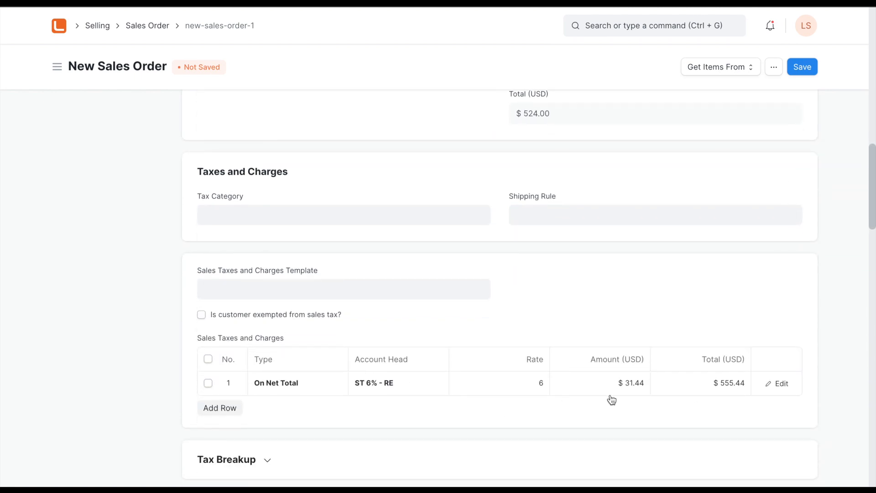
pyautogui.scroll(-7, 612, 399)
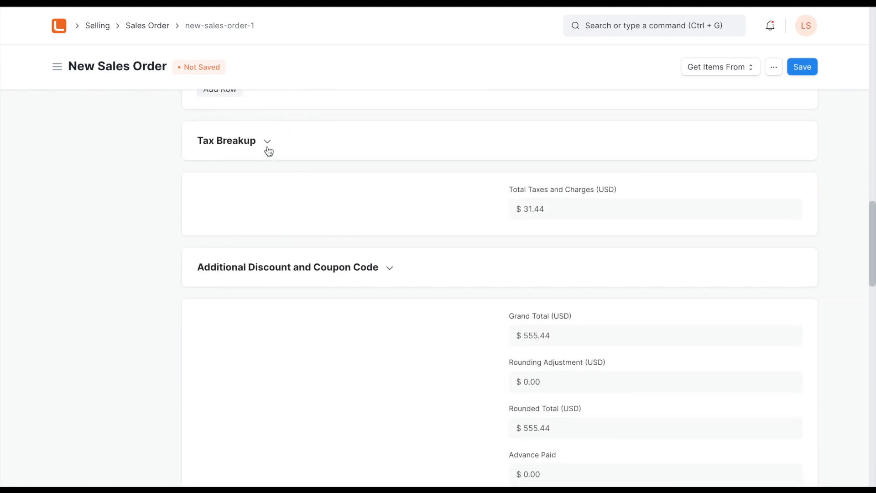
pyautogui.click(269, 153)
pyautogui.scroll(-2, 426, 353)
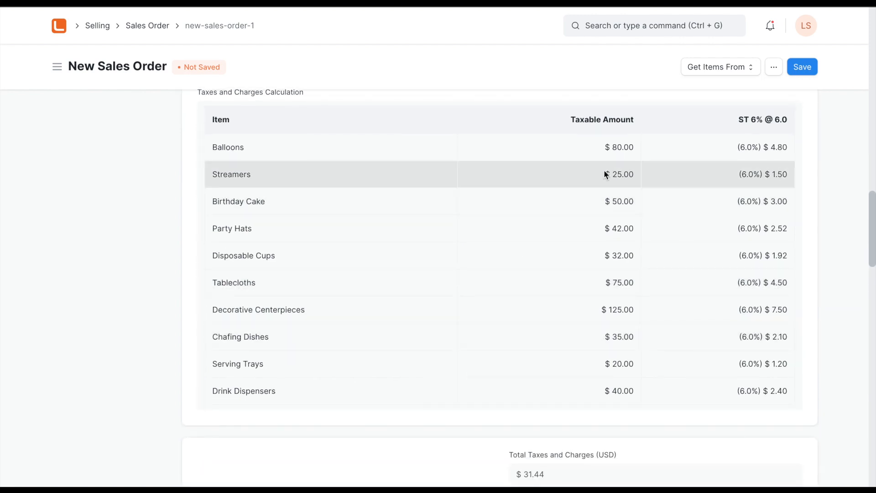
pyautogui.scroll(15, 605, 364)
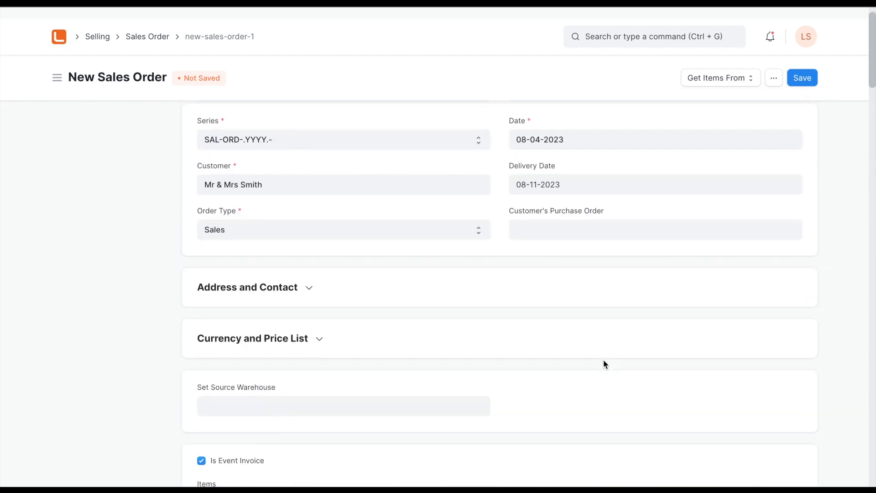
# - Save the sales order and submit it permanently
pyautogui.click(811, 64)
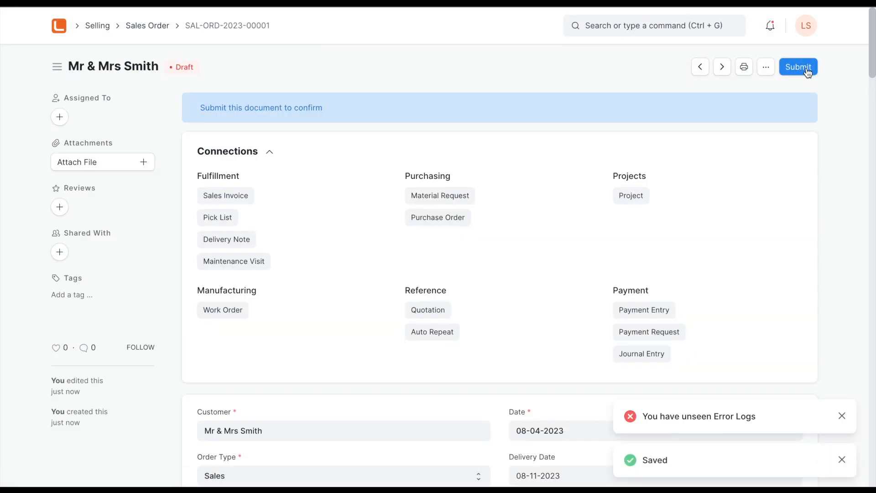
pyautogui.click(806, 67)
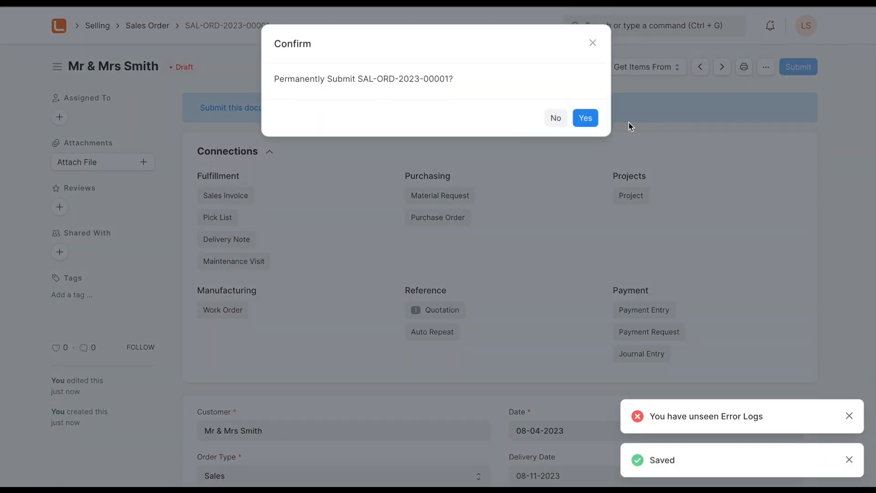
pyautogui.click(590, 119)
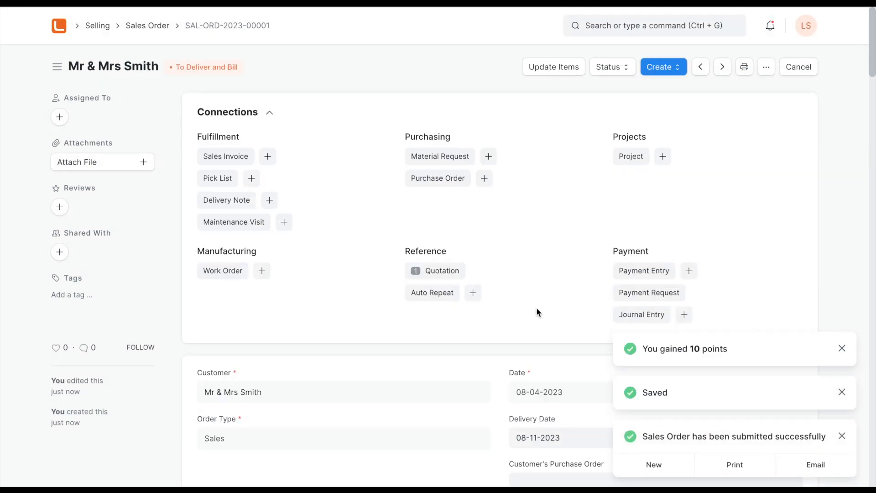
# - Check the payment schedule of the submitted sales order and create a payment entry from the order
pyautogui.scroll(-10, 537, 311)
pyautogui.scroll(-10, 537, 311)
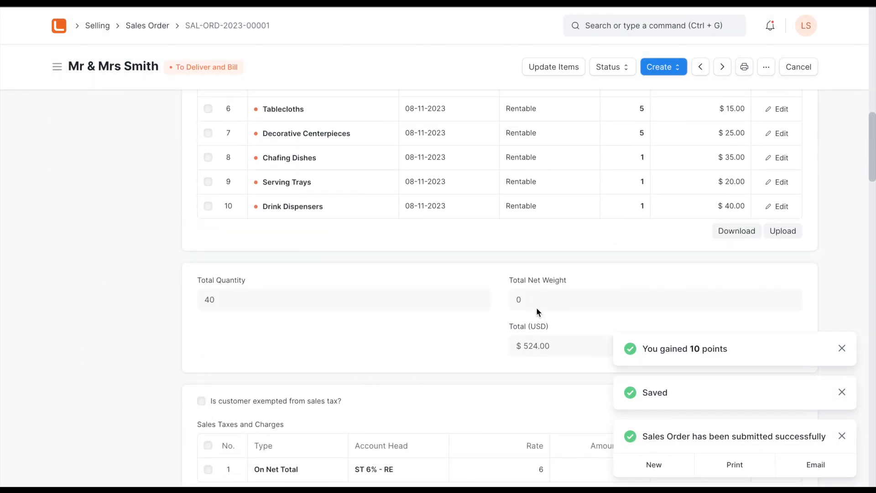
pyautogui.scroll(-12, 537, 311)
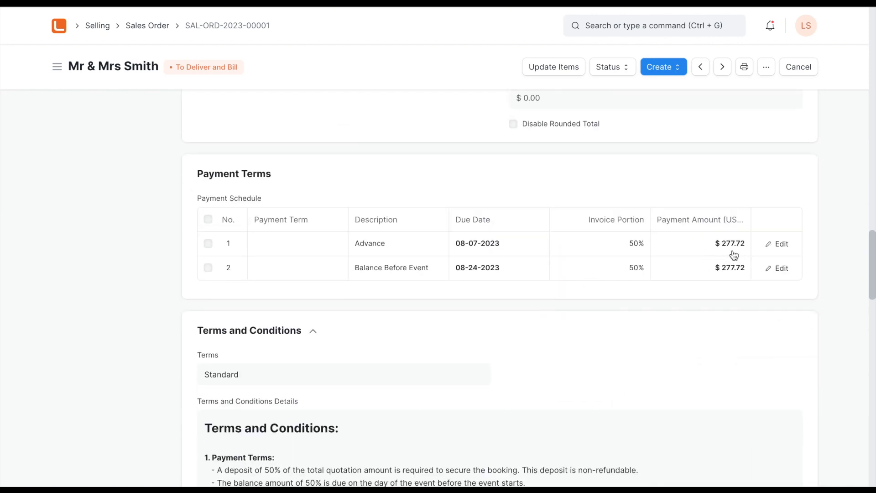
pyautogui.scroll(20, 677, 142)
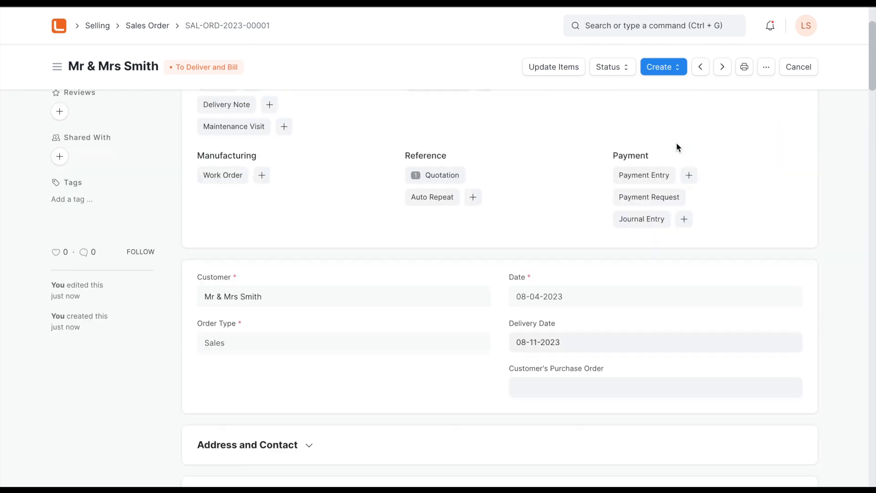
pyautogui.click(665, 67)
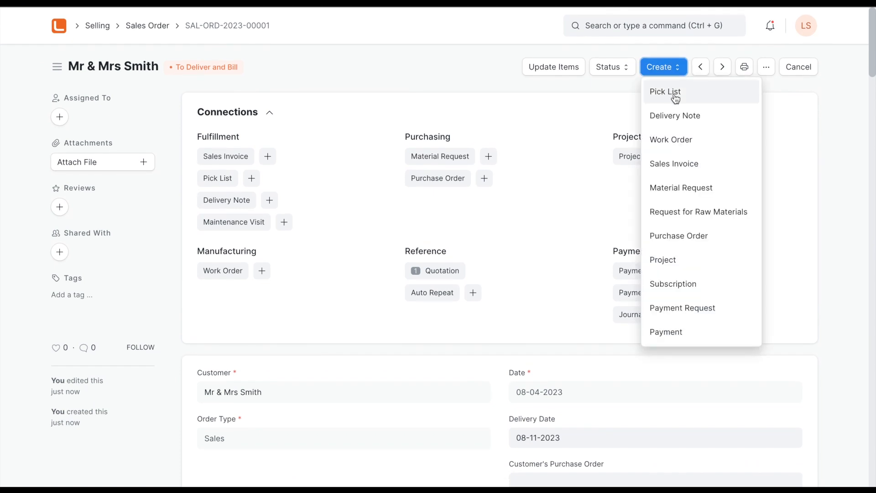
pyautogui.click(674, 331)
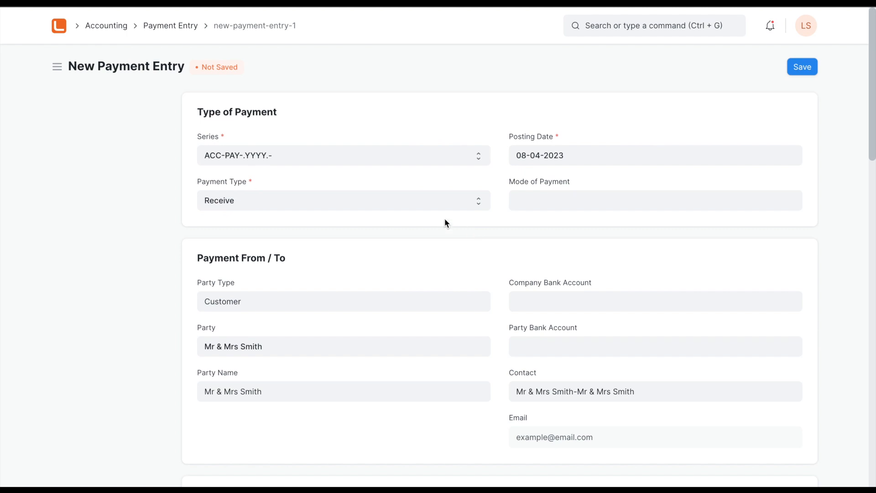
# - Set the payment entry's mode of payment to Cash and its paid amount to 277.72 USD
pyautogui.click(537, 198)
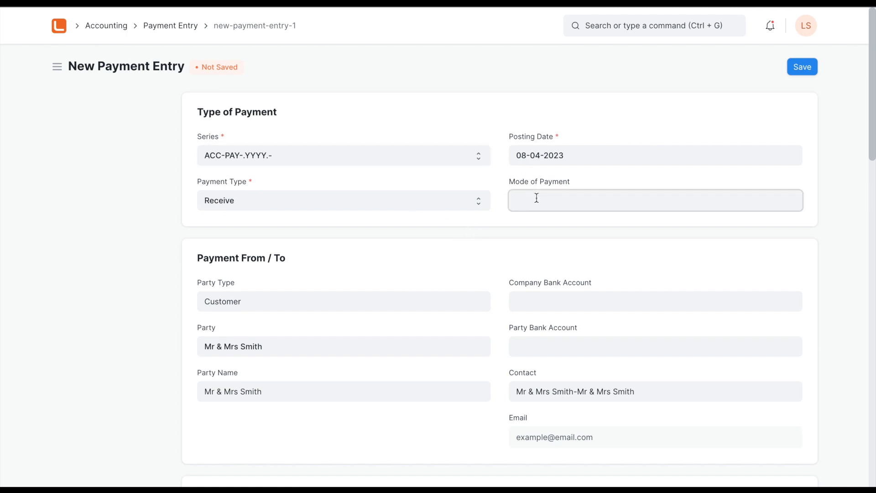
pyautogui.click(533, 254)
pyautogui.scroll(-7, 175, 362)
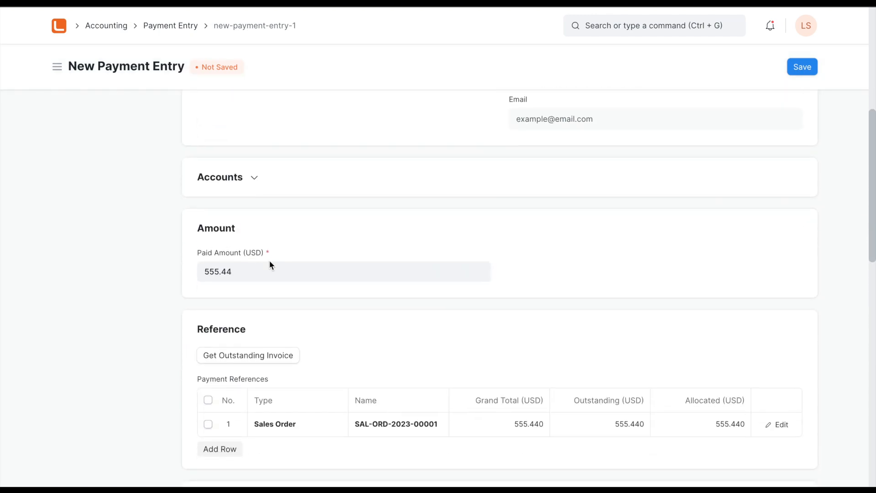
pyautogui.click(269, 266)
pyautogui.write('277.72')
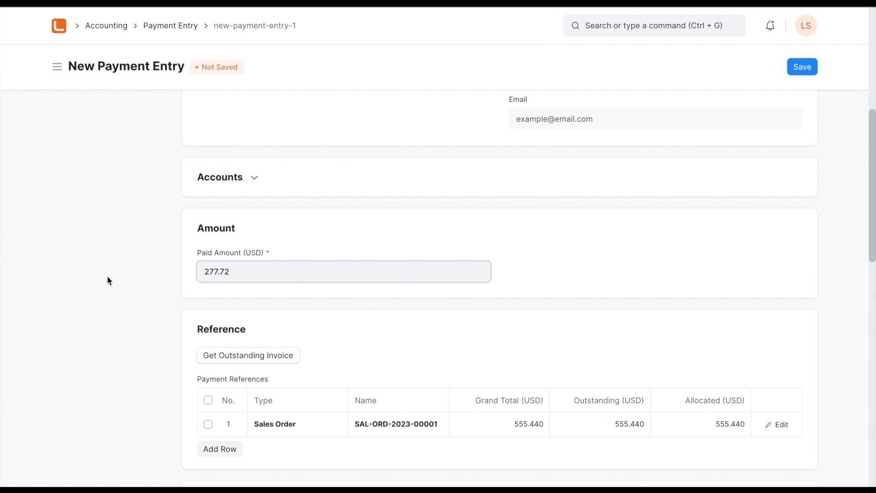
pyautogui.click(108, 278)
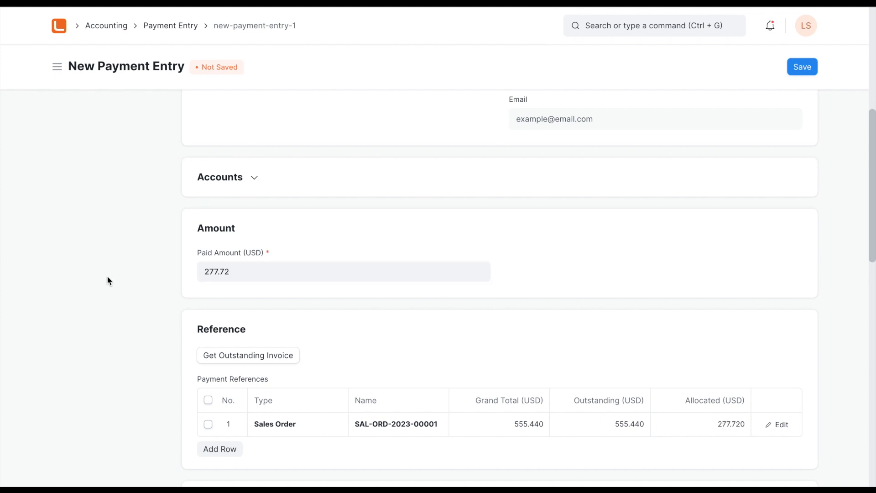
# - Check the payment entry's sales order reference and allocated amount, then save and permanently submit the entry
pyautogui.scroll(-2, 160, 384)
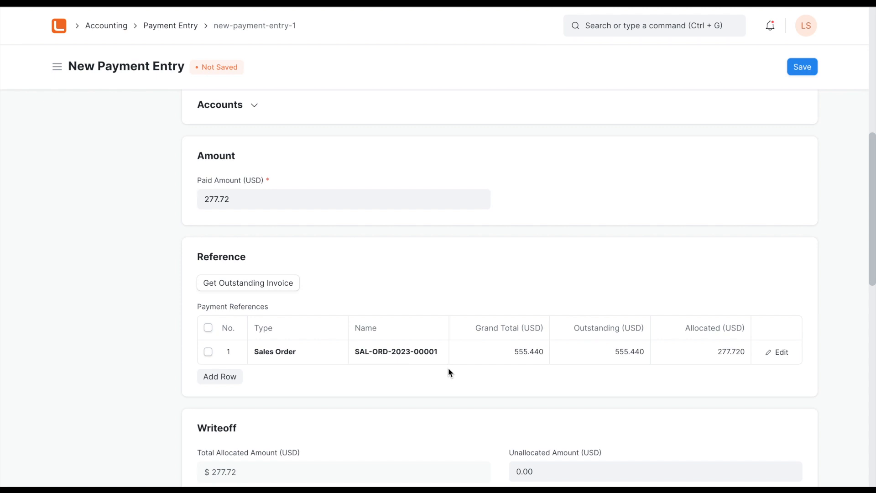
pyautogui.scroll(-8, 177, 397)
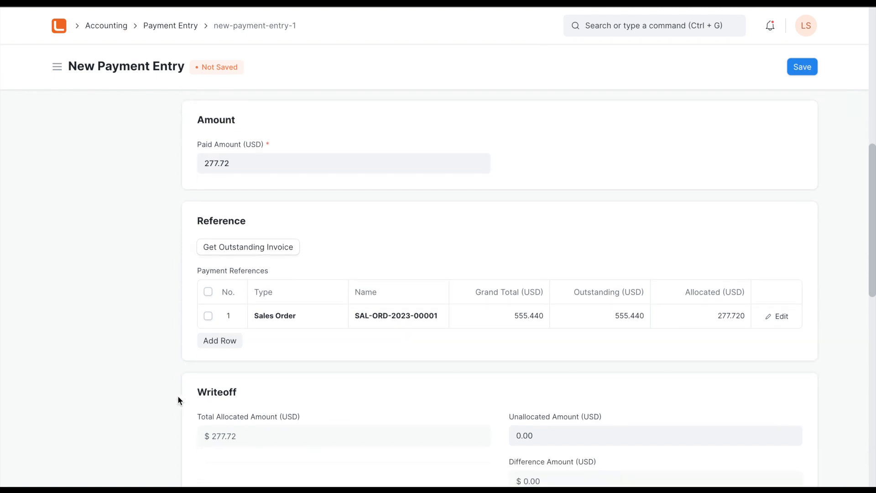
pyautogui.scroll(16, 178, 397)
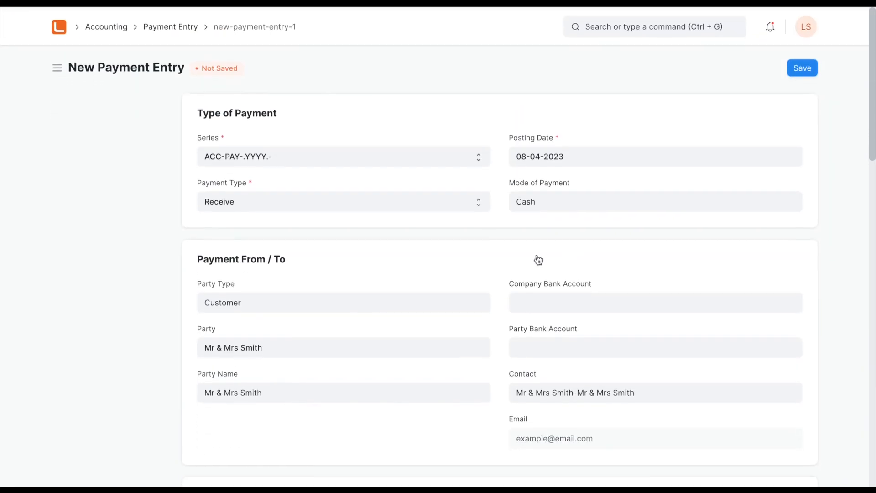
pyautogui.click(808, 68)
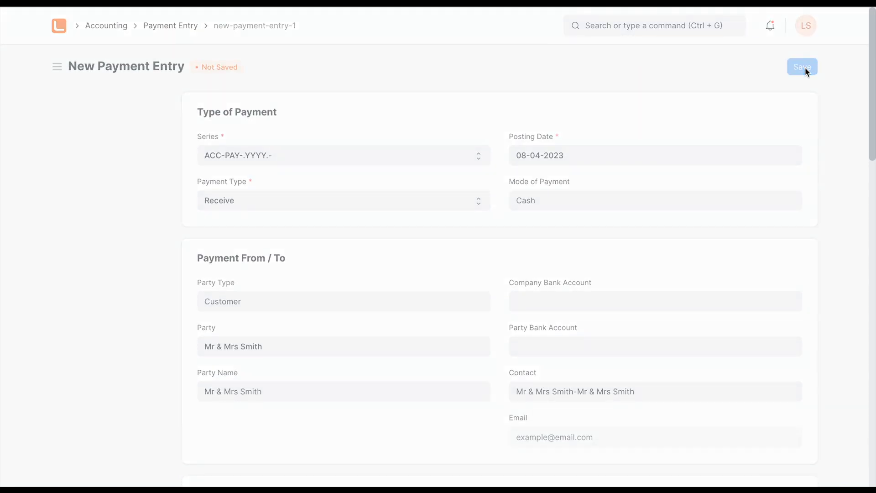
pyautogui.click(798, 68)
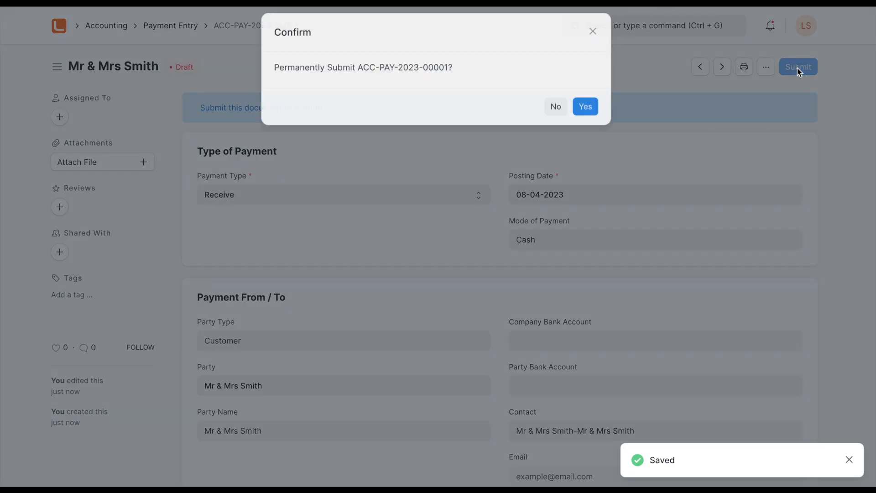
pyautogui.click(589, 112)
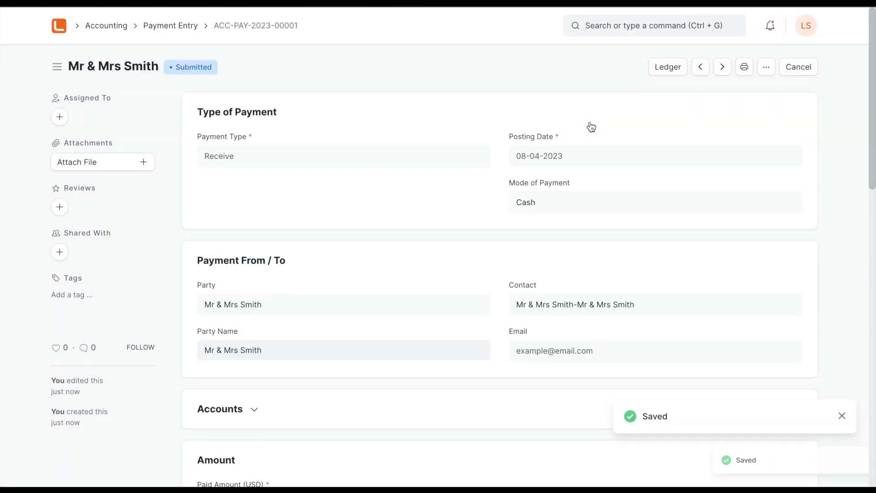
# - Open the print preview of the submitted payment entry and examine its paid amount, allocation and the sales order named in the remarks
pyautogui.click(766, 67)
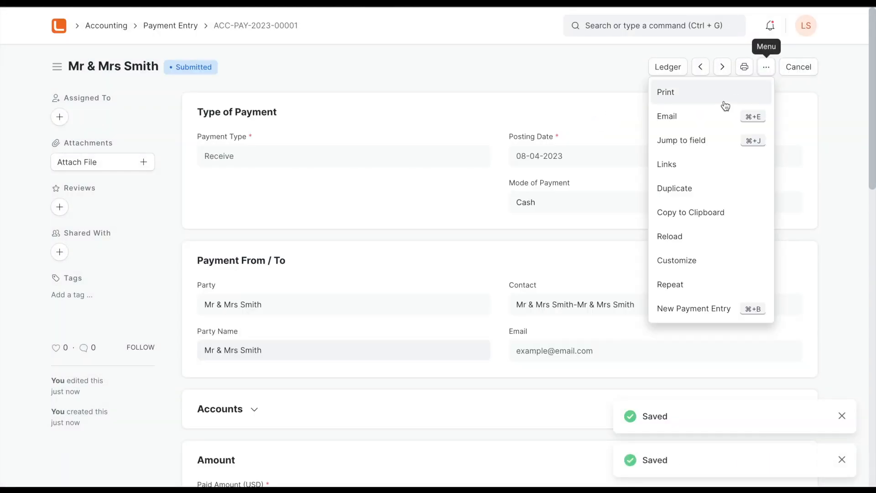
pyautogui.click(518, 88)
pyautogui.click(744, 67)
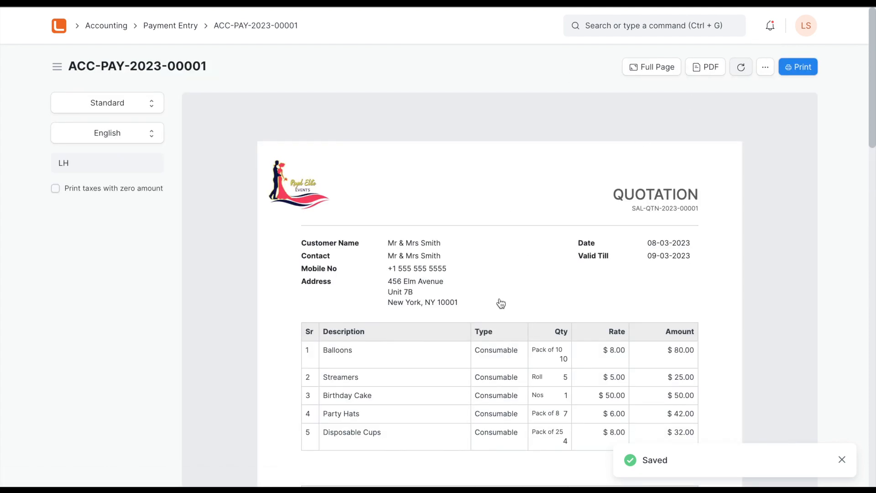
pyautogui.scroll(-1, 497, 311)
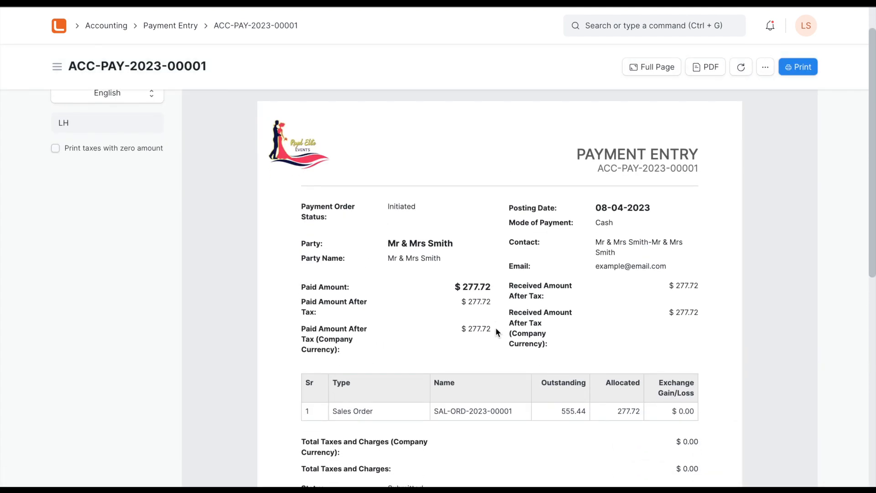
pyautogui.scroll(-3, 495, 327)
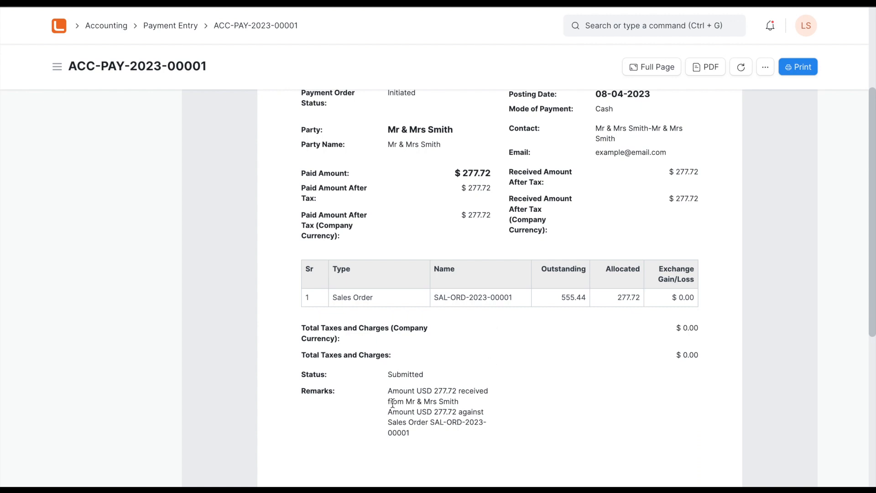
pyautogui.moveTo(431, 421); pyautogui.dragTo(433, 435)
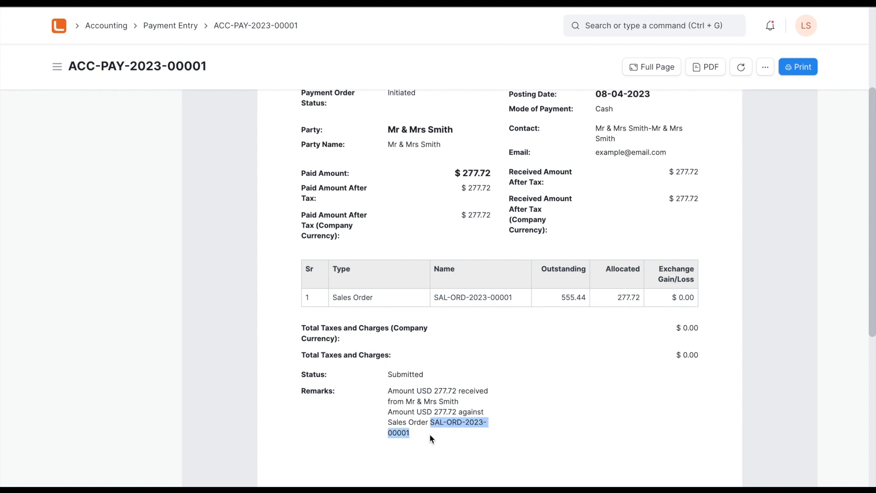
pyautogui.scroll(4, 480, 365)
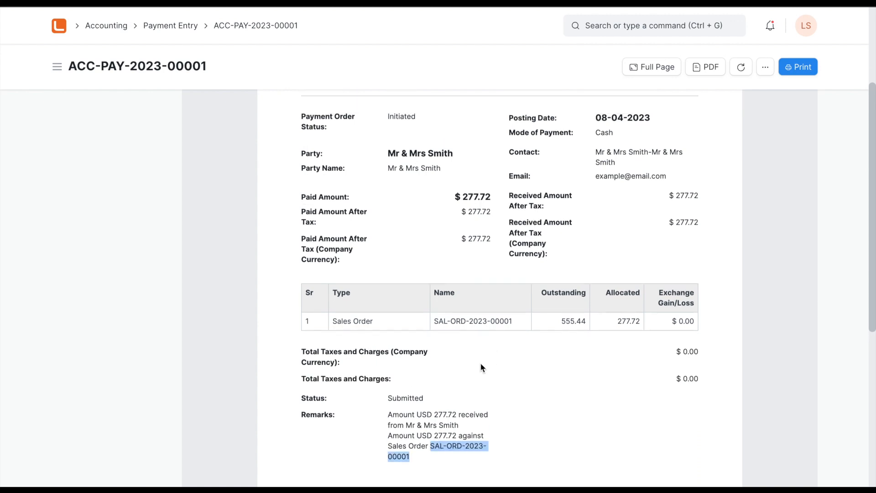
# - Return to the sales order and examine its print preview in the Event SO format, including the consumable and rentable item tables
pyautogui.hotkey('alt', 'Left')
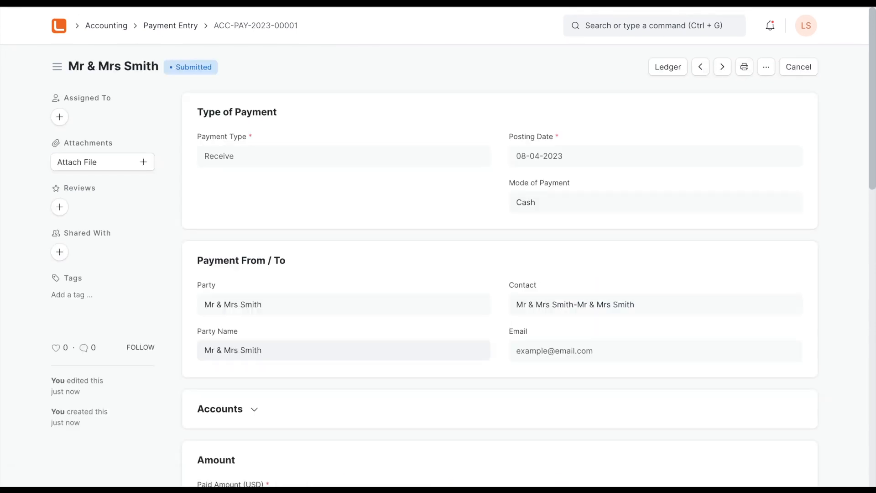
pyautogui.hotkey('alt', 'Left')
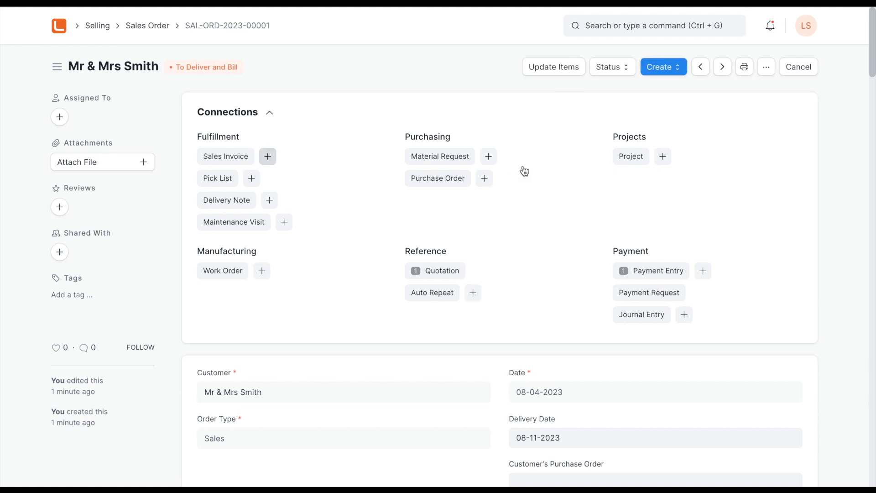
pyautogui.click(745, 68)
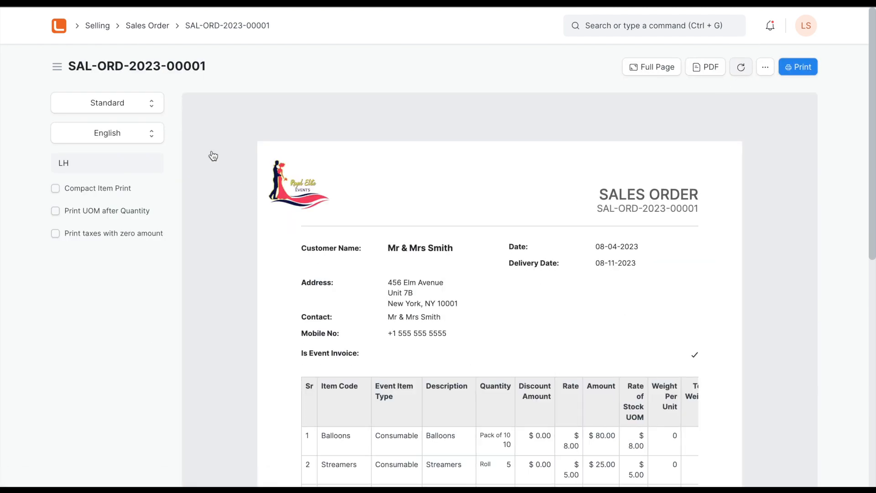
pyautogui.click(131, 102)
pyautogui.click(132, 117)
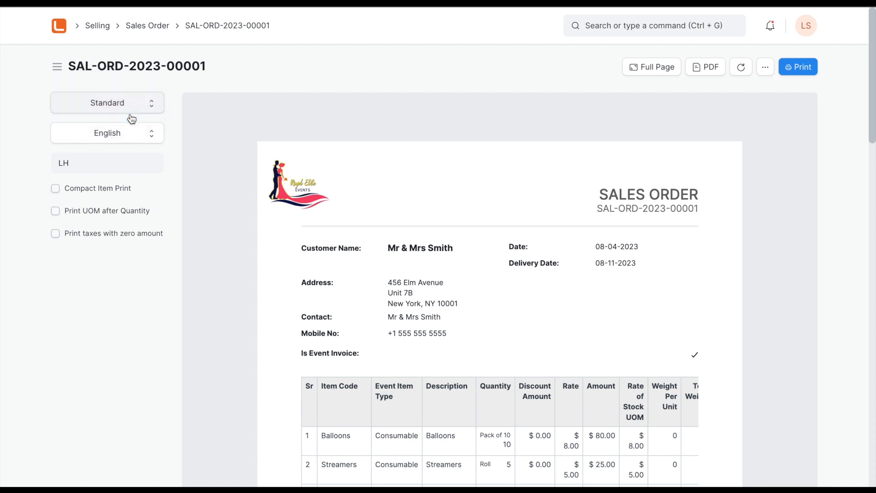
pyautogui.scroll(-3, 286, 347)
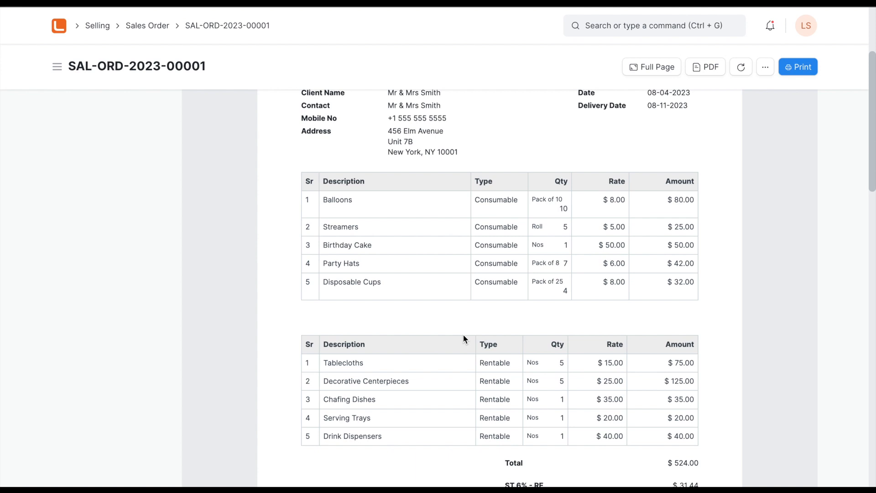
pyautogui.scroll(-1, 463, 338)
pyautogui.scroll(4, 463, 338)
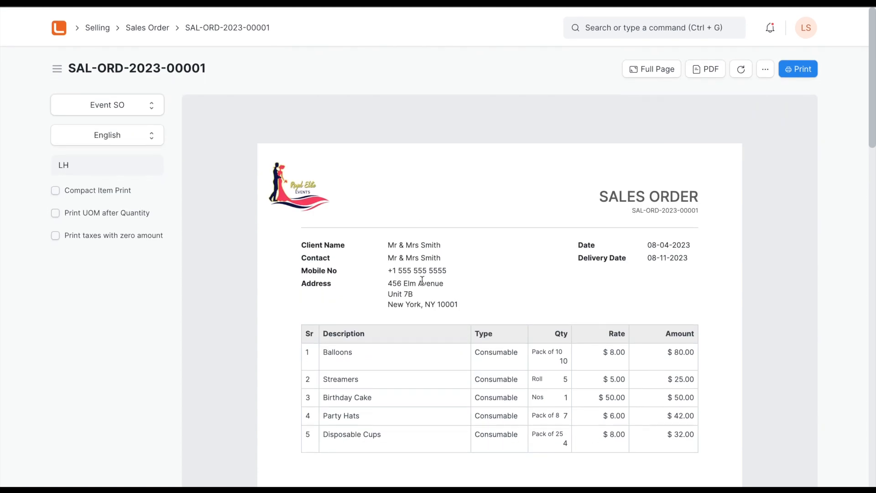
# - Create a delivery note from the sales order and check its items, quantities and total
pyautogui.click(245, 25)
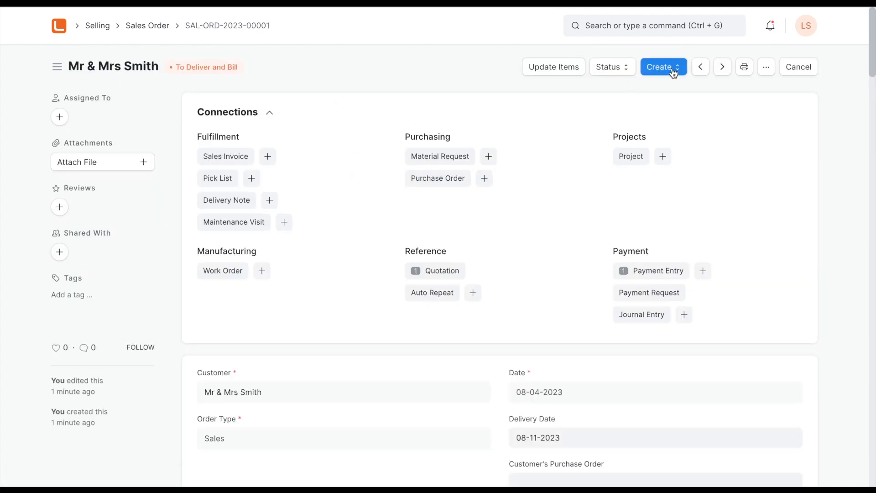
pyautogui.moveTo(438, 2)
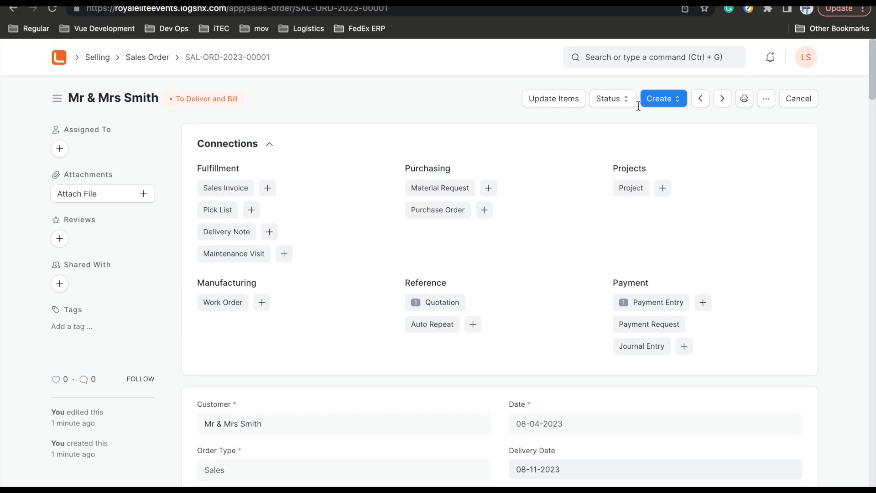
pyautogui.click(666, 69)
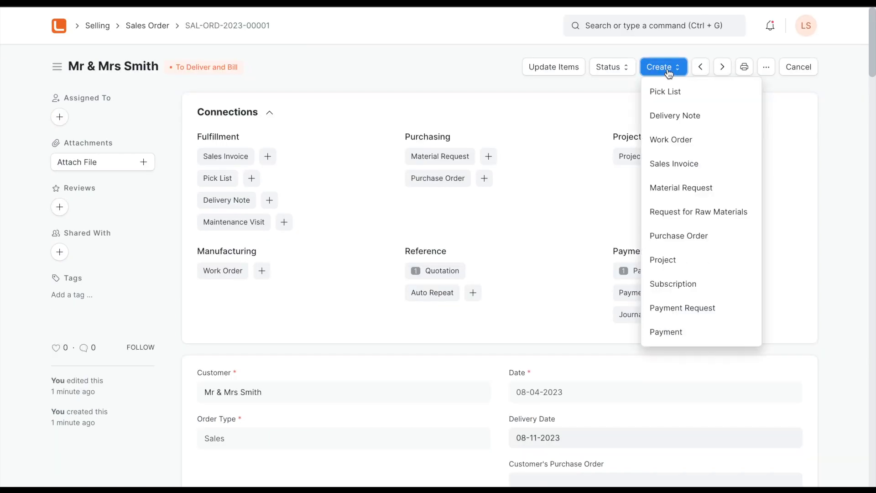
pyautogui.click(690, 119)
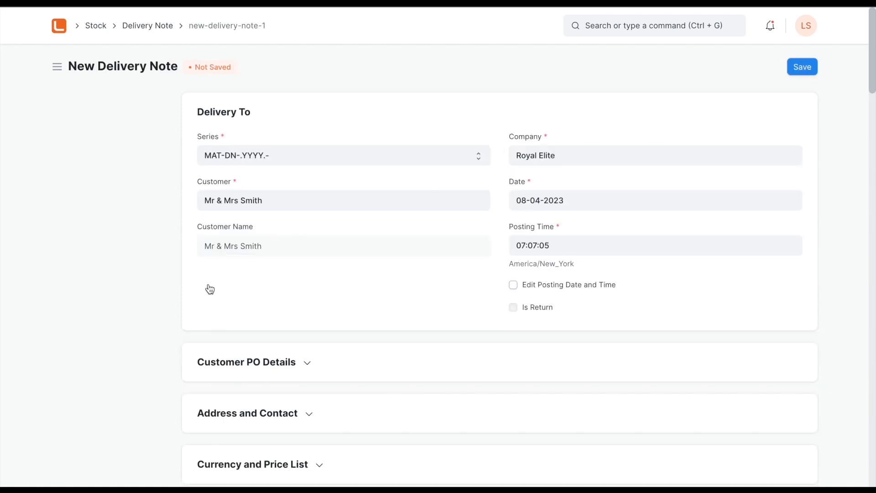
pyautogui.scroll(-7, 176, 362)
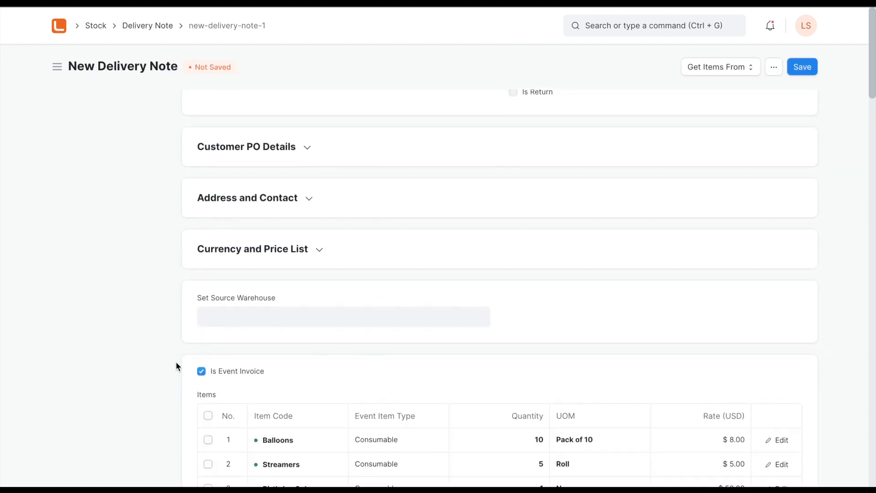
pyautogui.scroll(-4, 176, 362)
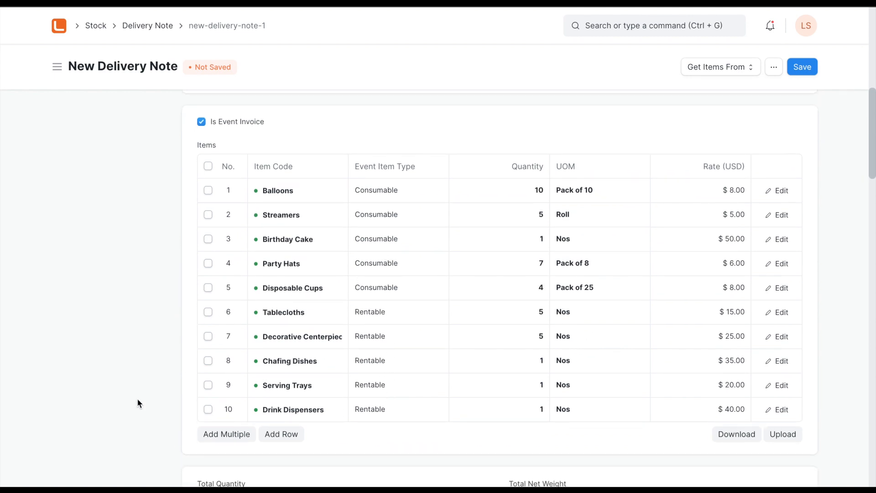
pyautogui.scroll(-3, 163, 434)
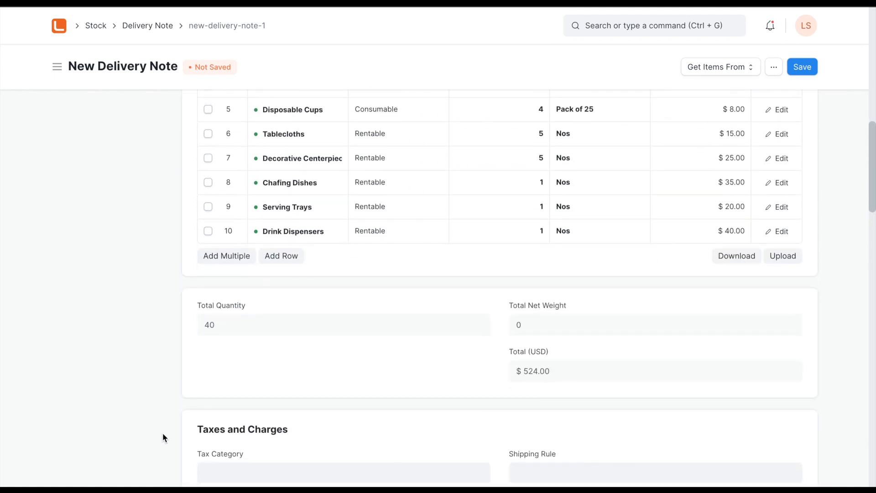
pyautogui.scroll(6, 162, 433)
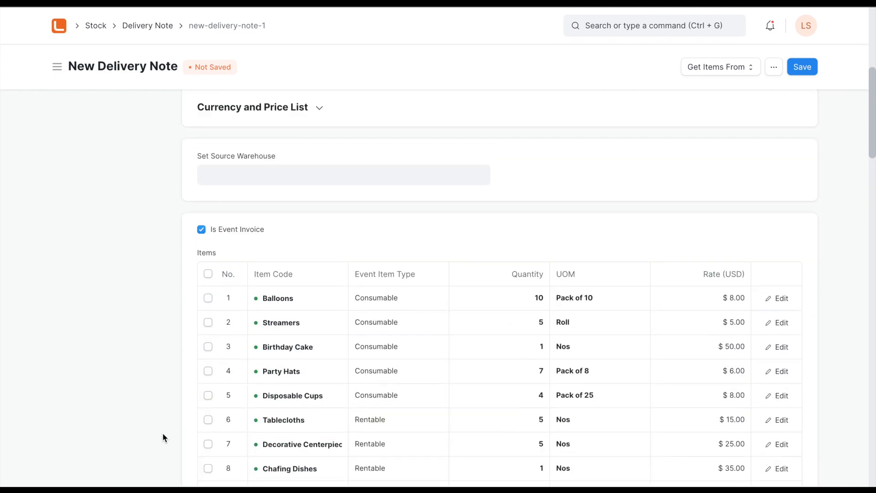
# - Save the new delivery note and submit it permanently
pyautogui.click(804, 68)
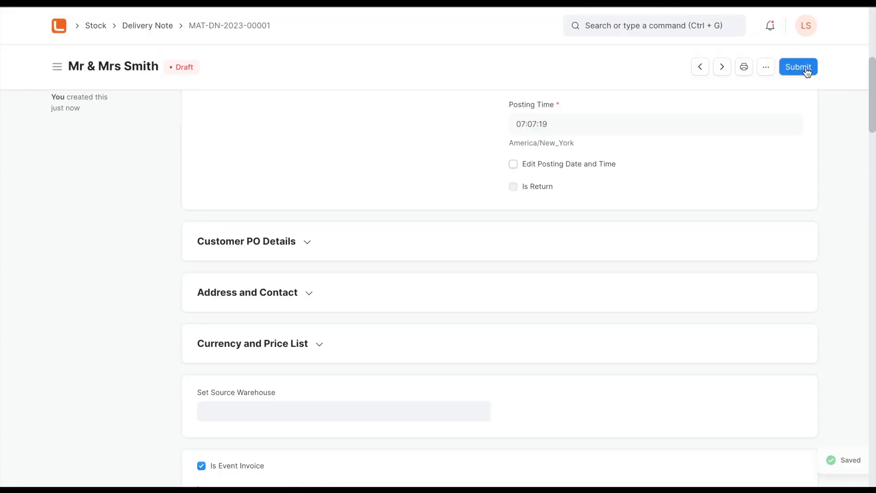
pyautogui.click(801, 70)
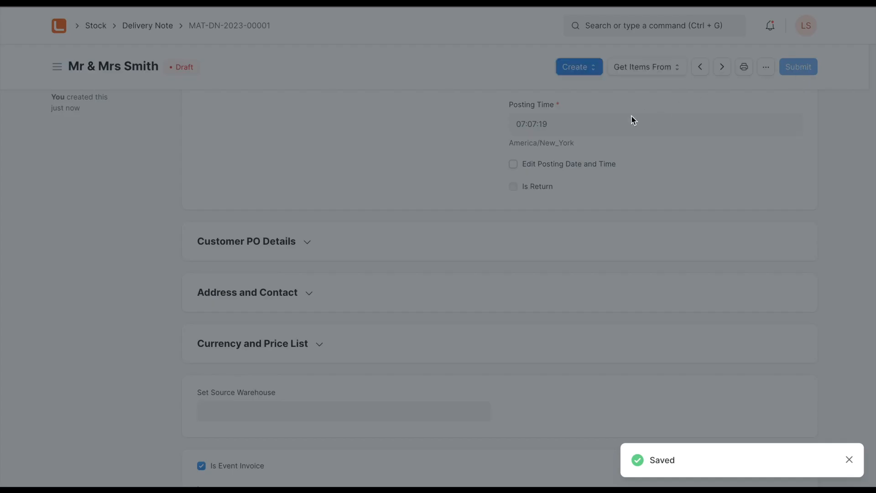
pyautogui.click(581, 120)
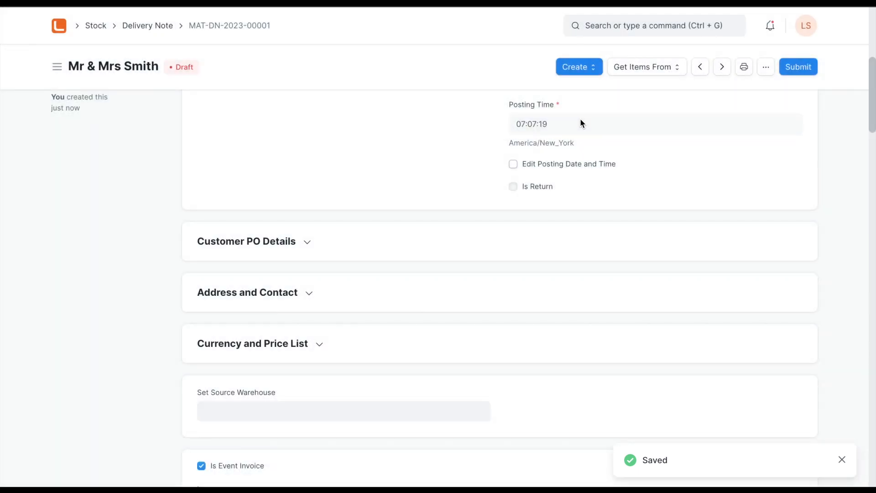
pyautogui.click(804, 69)
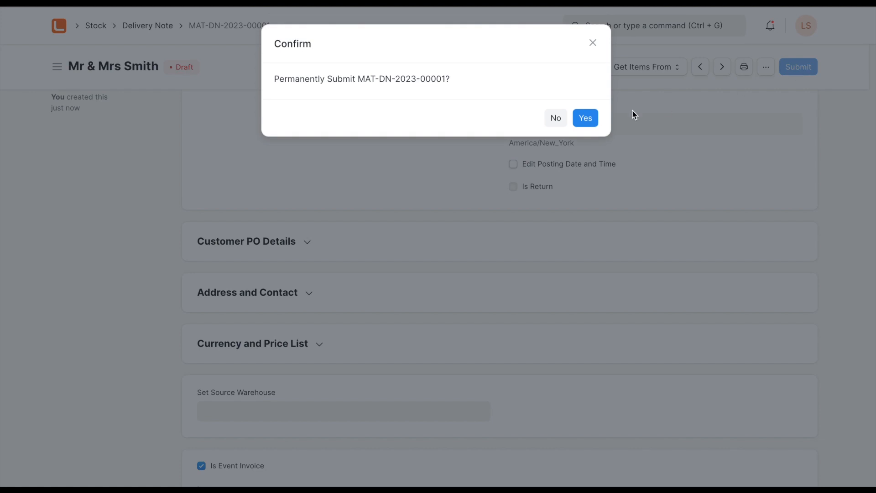
pyautogui.click(585, 119)
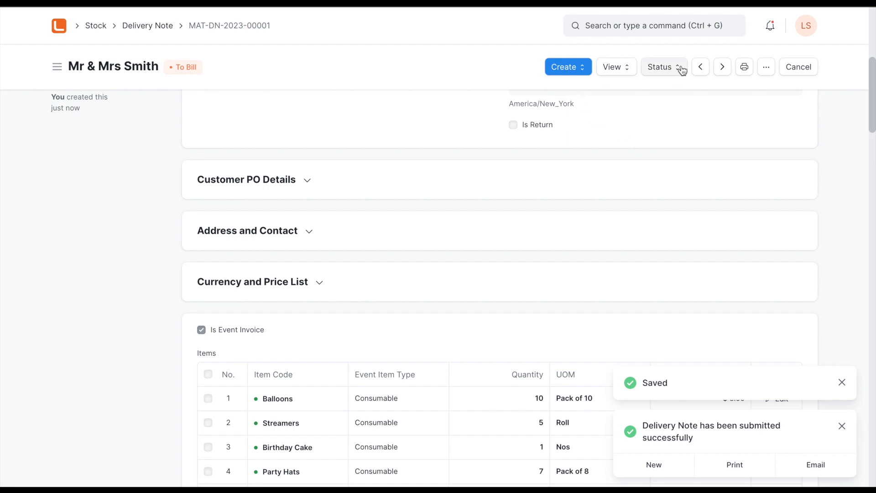
# - Open the print preview of the delivery note in the Event DN format and examine its consumable and rentable item tables
pyautogui.click(744, 70)
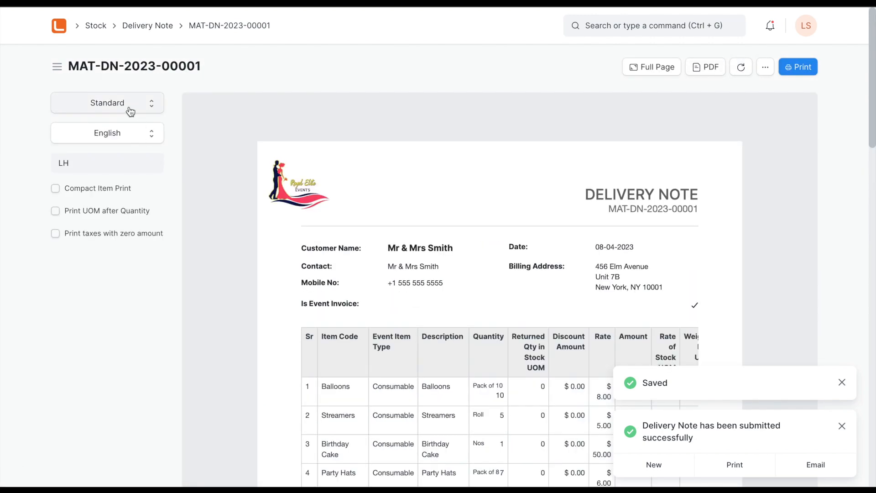
pyautogui.click(129, 109)
pyautogui.click(121, 116)
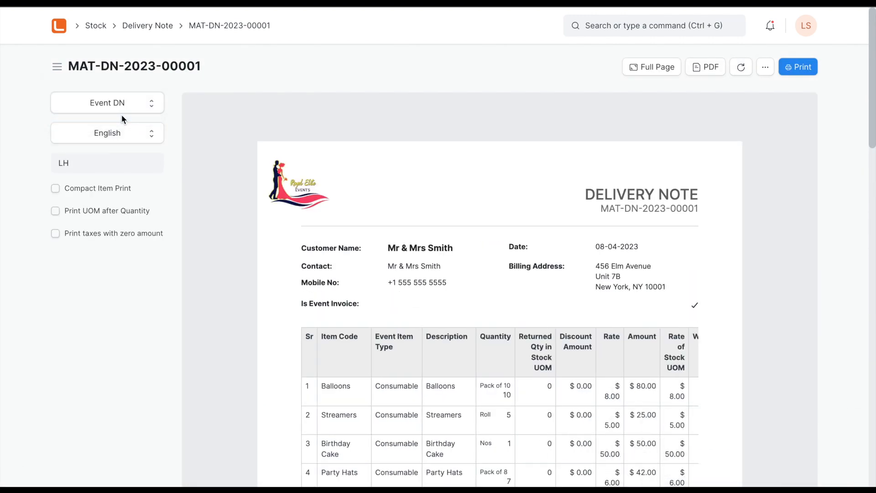
pyautogui.scroll(-2, 256, 347)
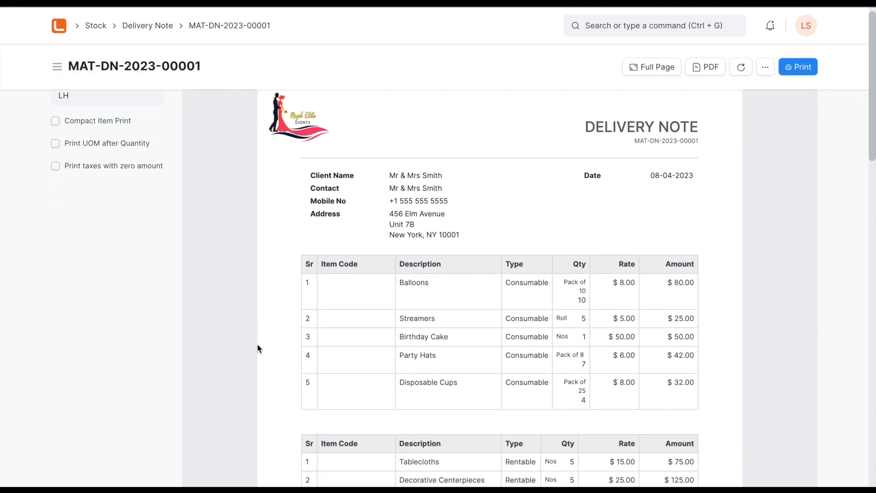
pyautogui.scroll(-3, 257, 348)
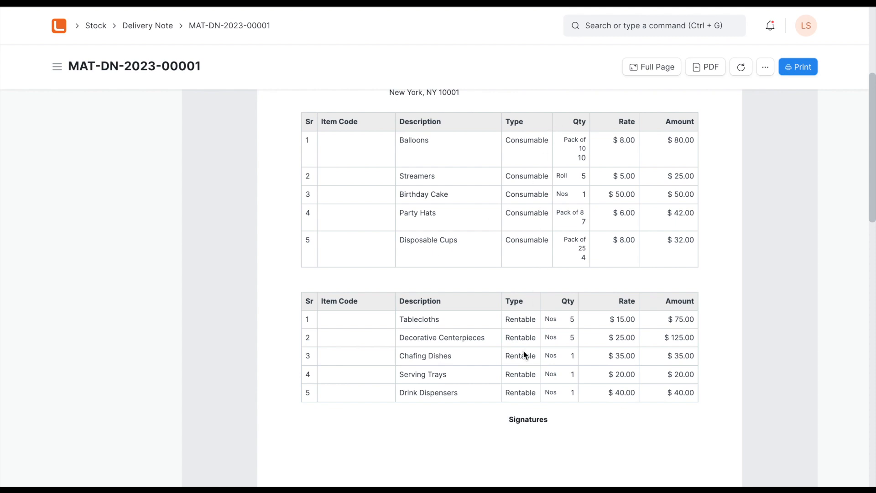
# - Return from the print preview to the delivery note and open the sales order linked to it
pyautogui.scroll(3, 514, 156)
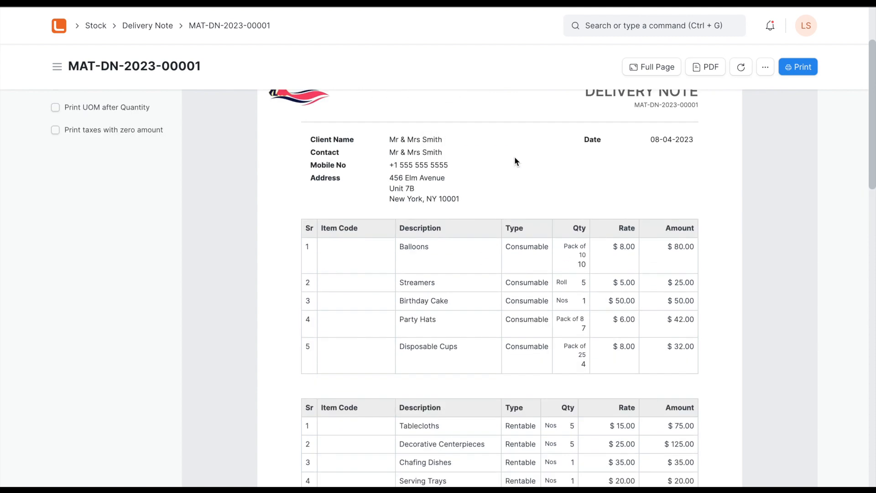
pyautogui.scroll(3, 514, 156)
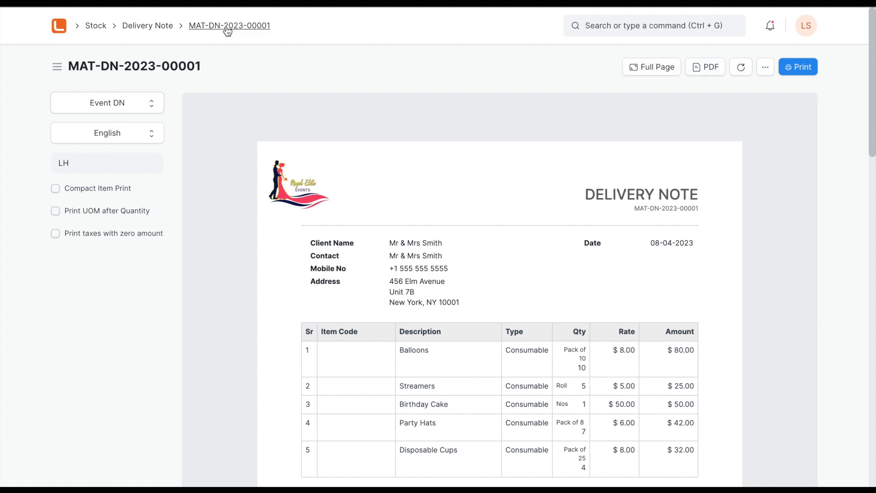
pyautogui.moveTo(227, 29); pyautogui.dragTo(179, 29)
pyautogui.click(179, 29)
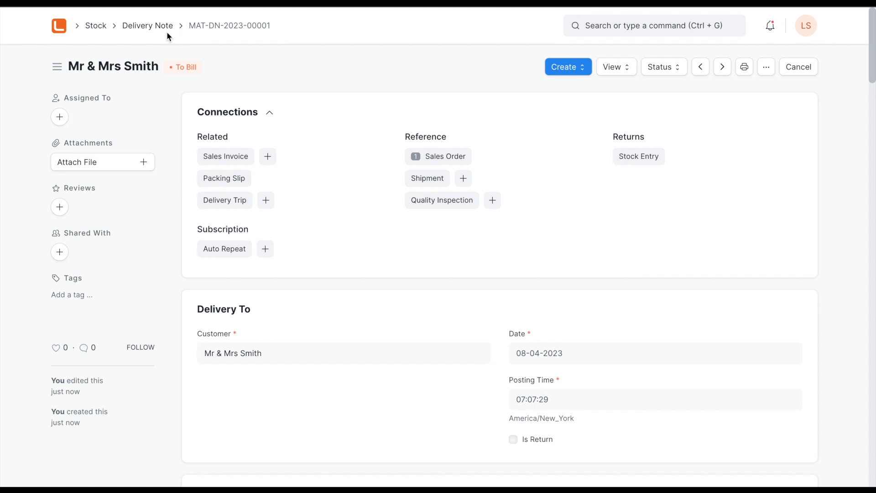
pyautogui.click(444, 158)
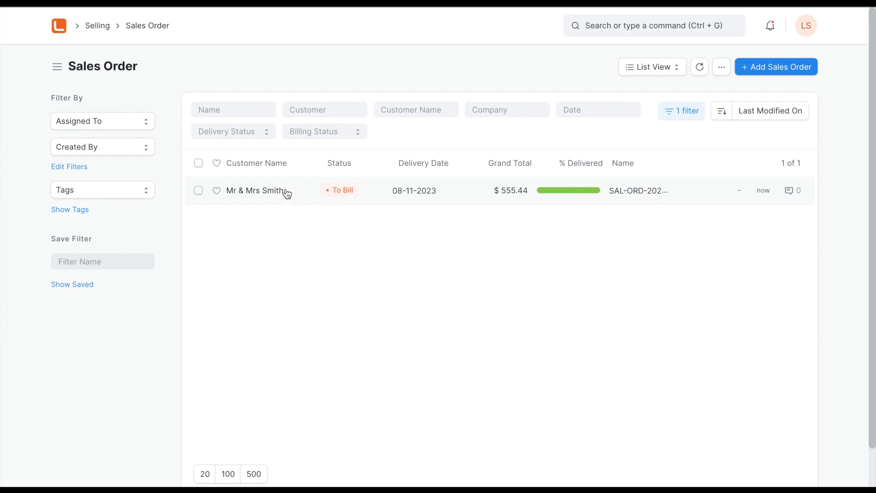
pyautogui.click(268, 190)
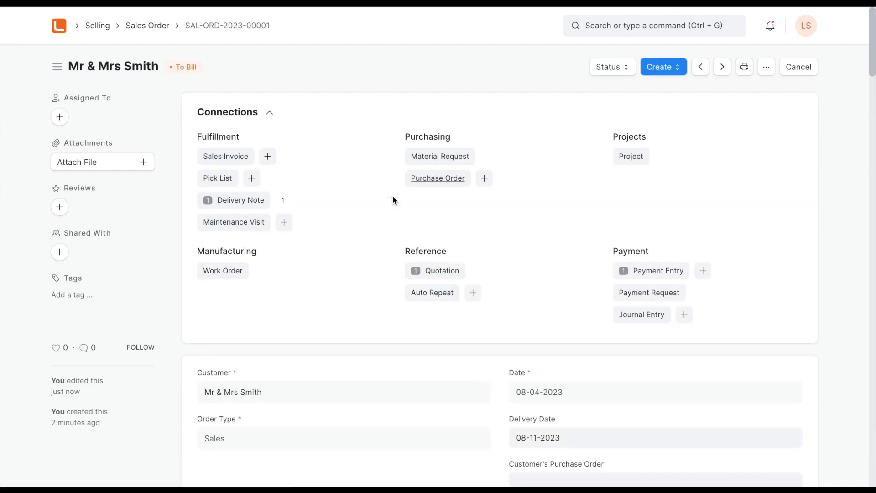
# - Reopen the linked delivery note from the sales order and create a sales invoice from it, checking the invoice items
pyautogui.click(234, 205)
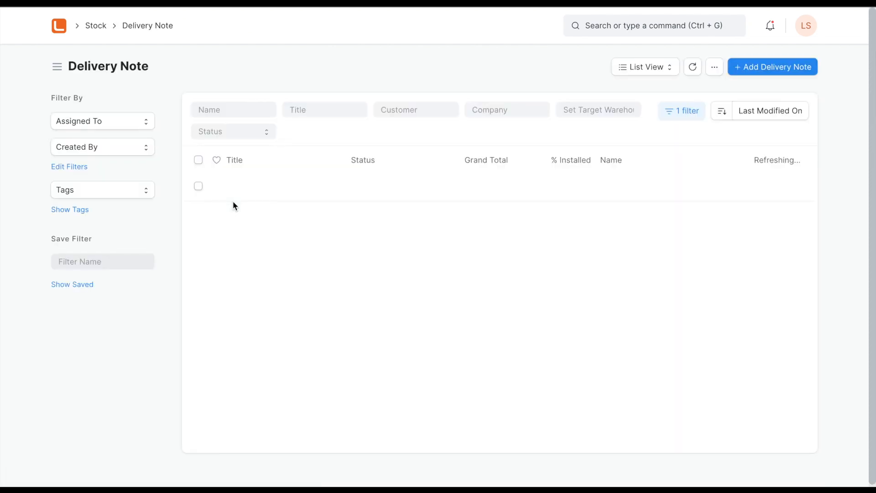
pyautogui.click(260, 188)
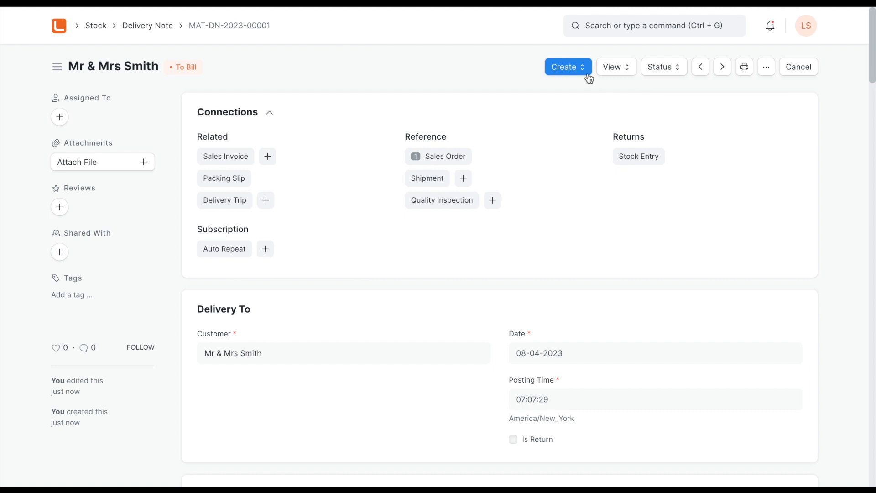
pyautogui.click(573, 69)
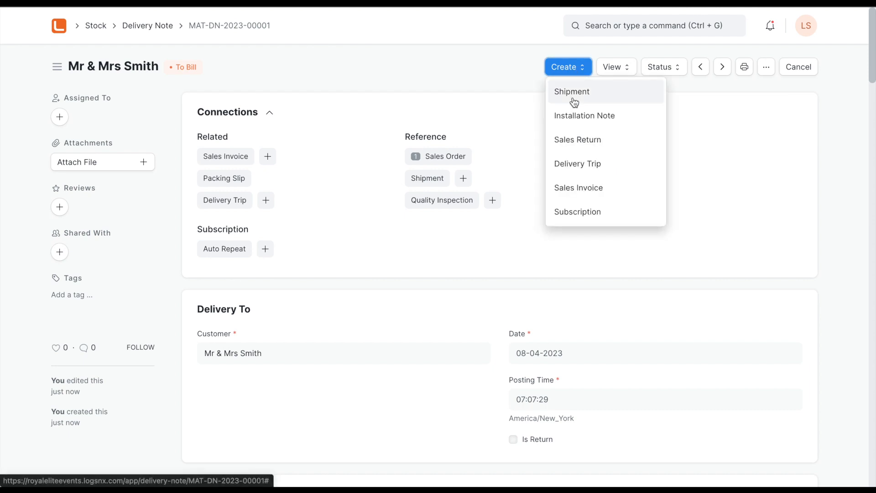
pyautogui.click(581, 191)
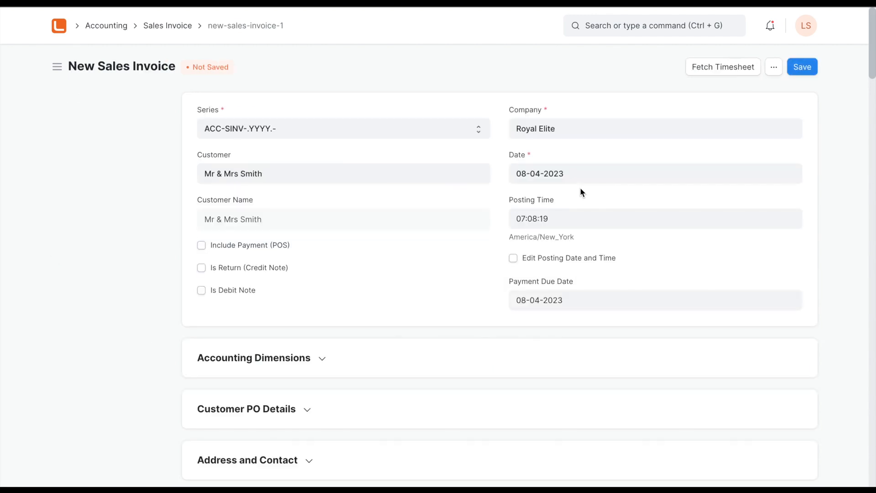
pyautogui.scroll(-8, 150, 329)
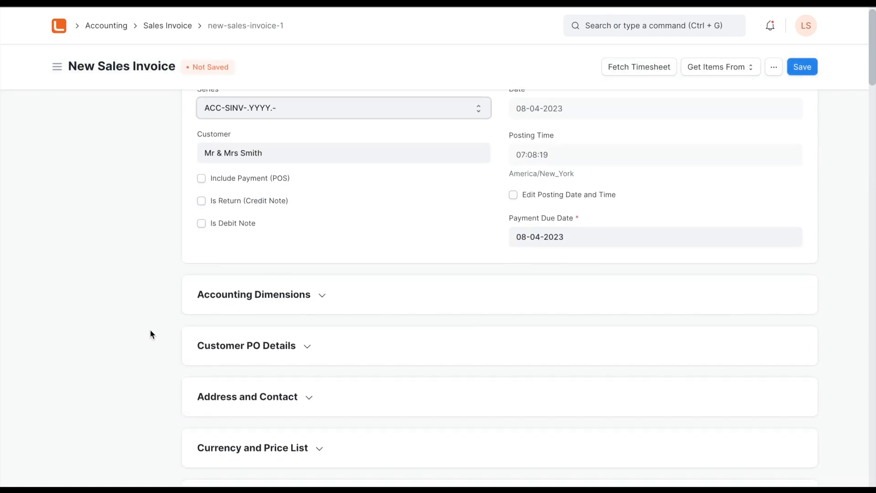
pyautogui.scroll(-3, 150, 329)
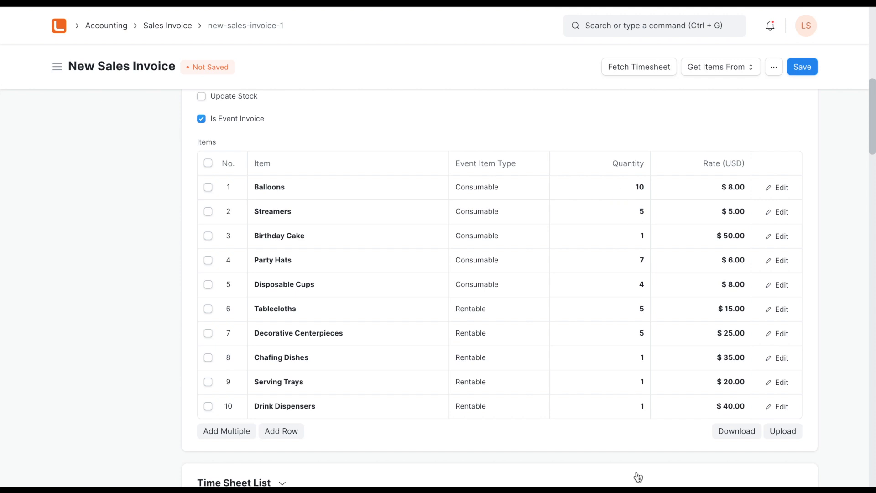
# - Save the new sales invoice, then read and dismiss the message about the payment entry linked to the sales order
pyautogui.click(805, 72)
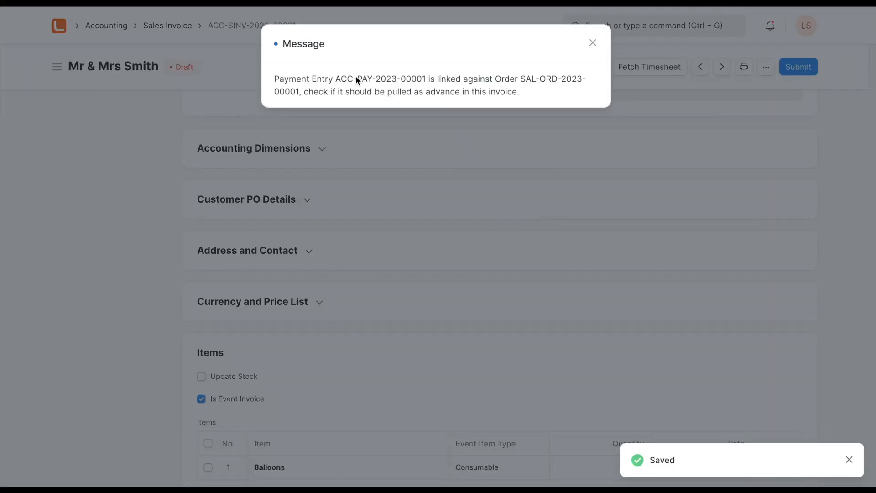
pyautogui.moveTo(336, 78); pyautogui.dragTo(416, 78)
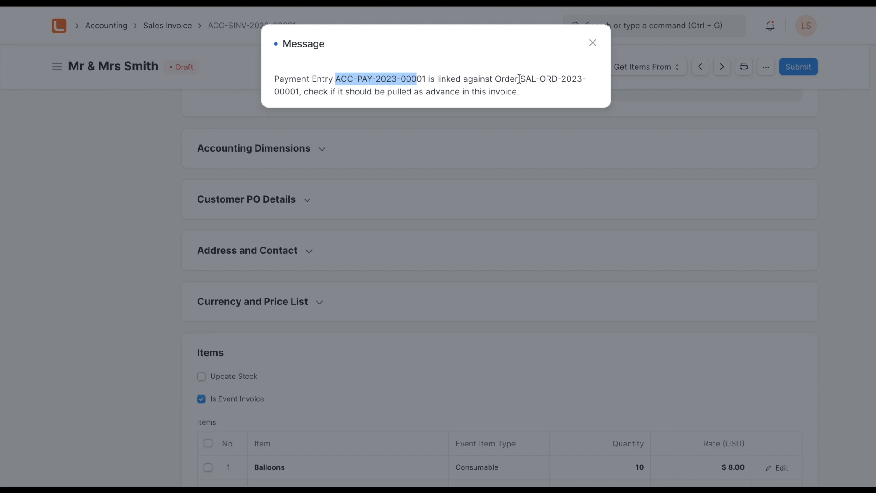
pyautogui.moveTo(521, 80); pyautogui.dragTo(302, 93)
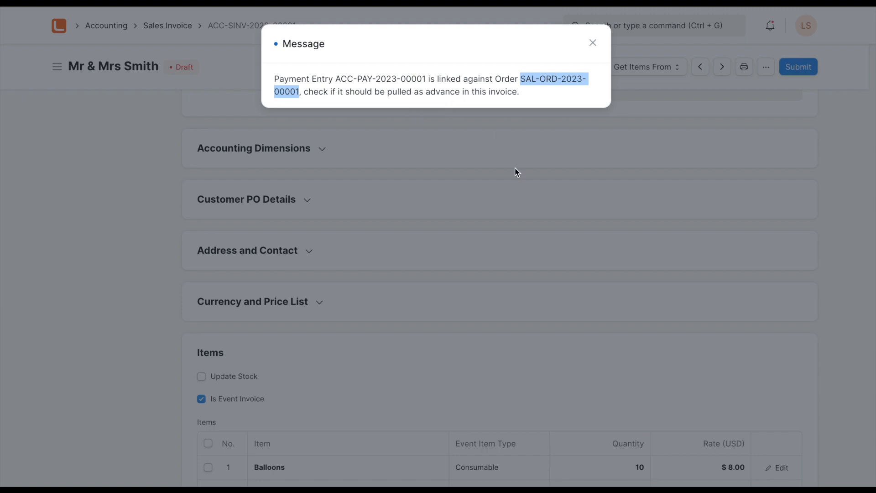
pyautogui.click(645, 216)
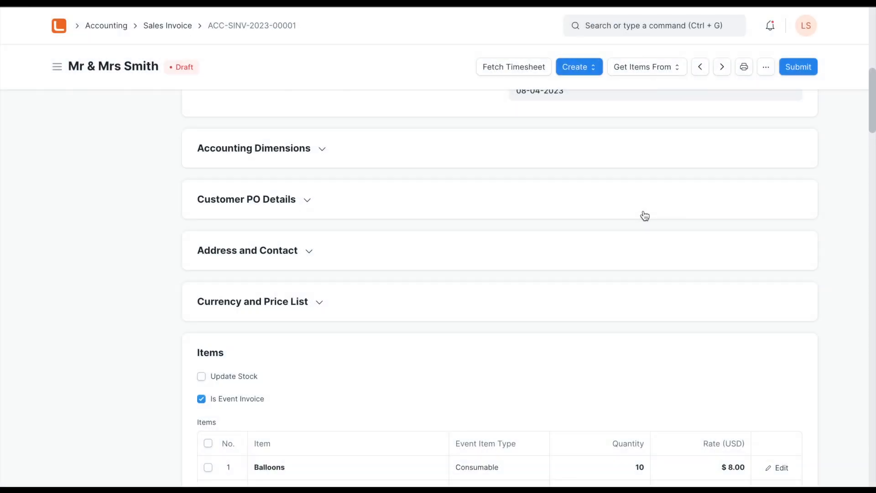
# - Review the draft invoice's totals and delete the single row from its payment schedule
pyautogui.scroll(-15, 462, 316)
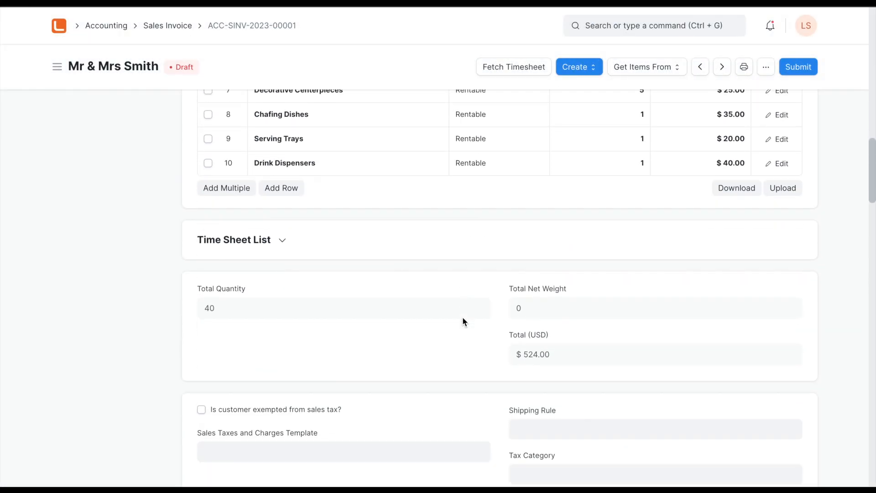
pyautogui.scroll(-8, 462, 318)
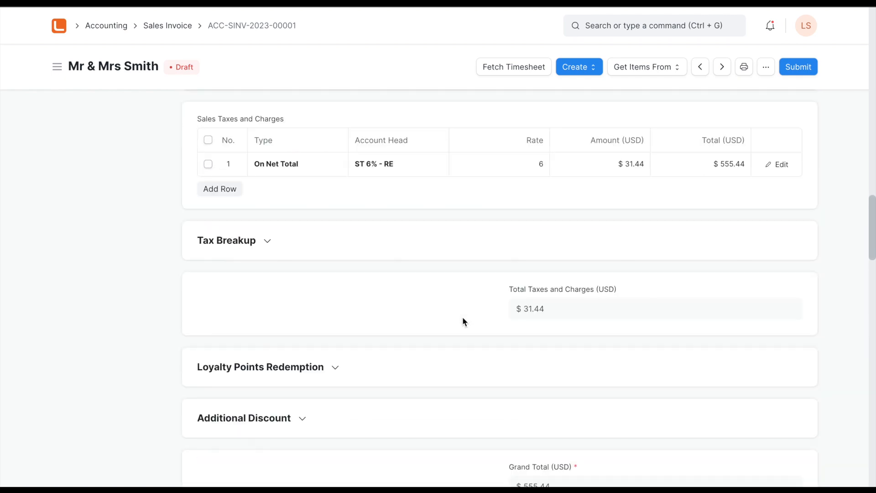
pyautogui.scroll(-10, 462, 317)
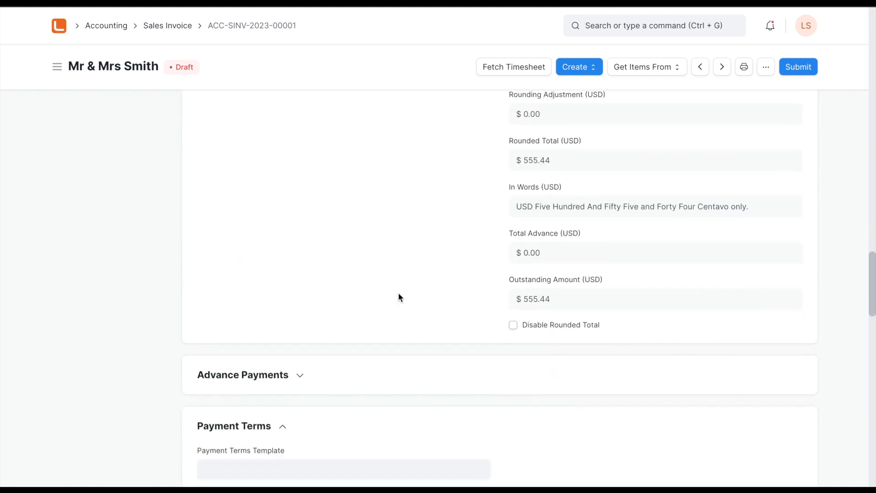
pyautogui.scroll(-3, 399, 295)
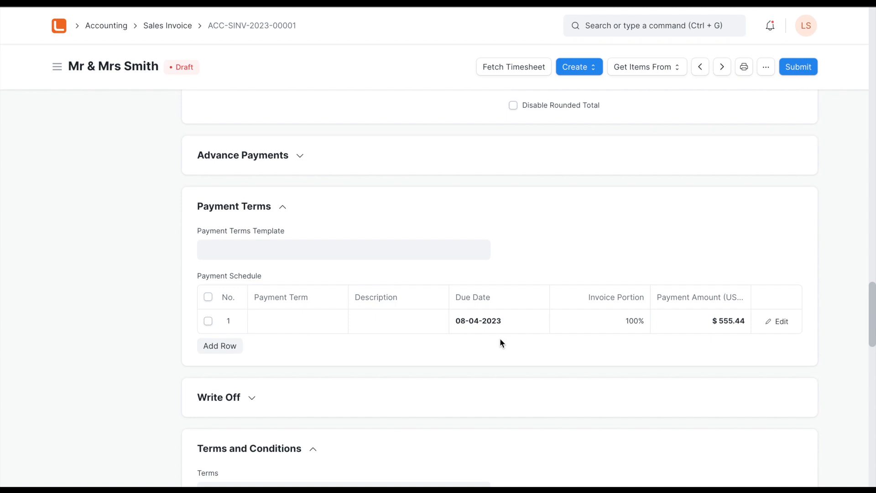
pyautogui.click(208, 321)
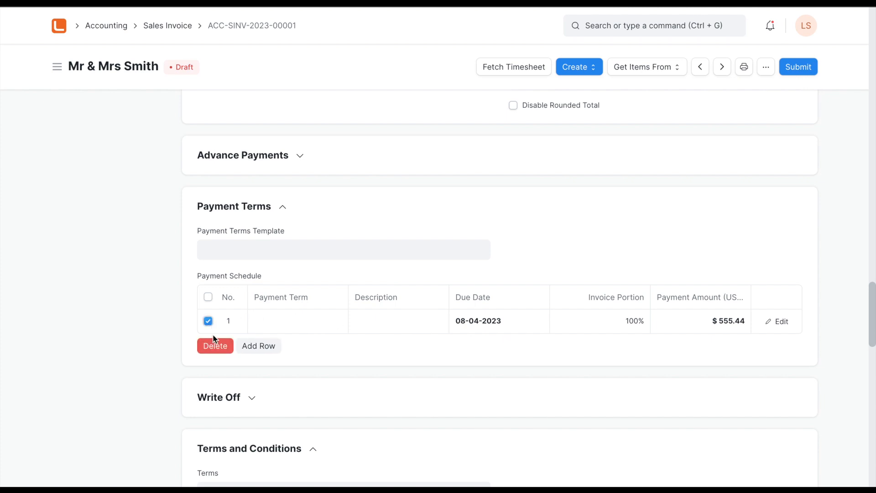
pyautogui.click(272, 248)
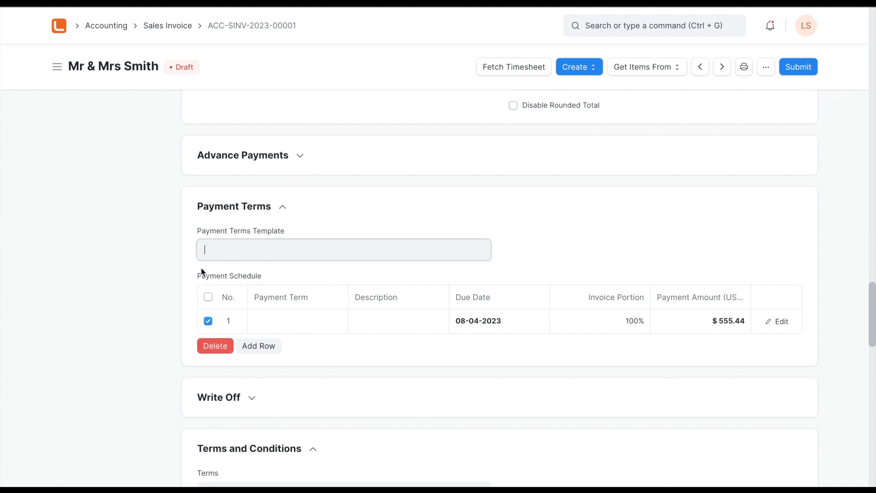
pyautogui.click(216, 347)
# - Fetch the received advance payment into the invoice's advances table and save the invoice
pyautogui.click(298, 156)
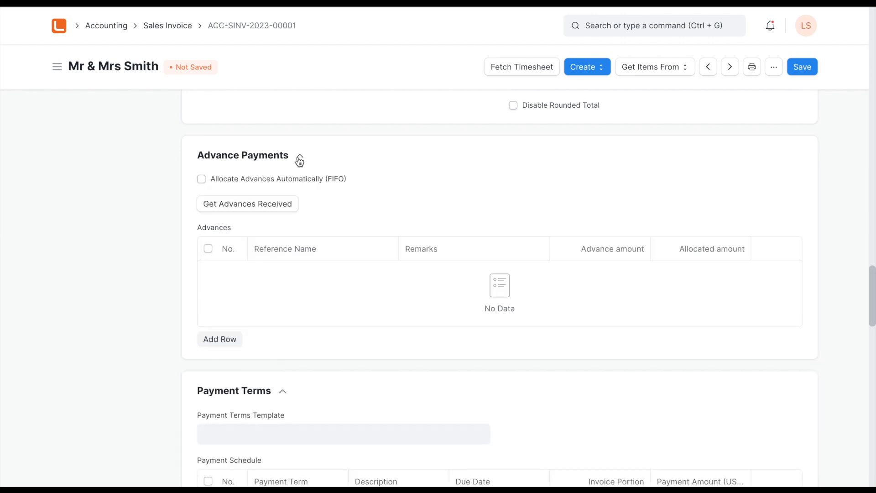
pyautogui.click(238, 208)
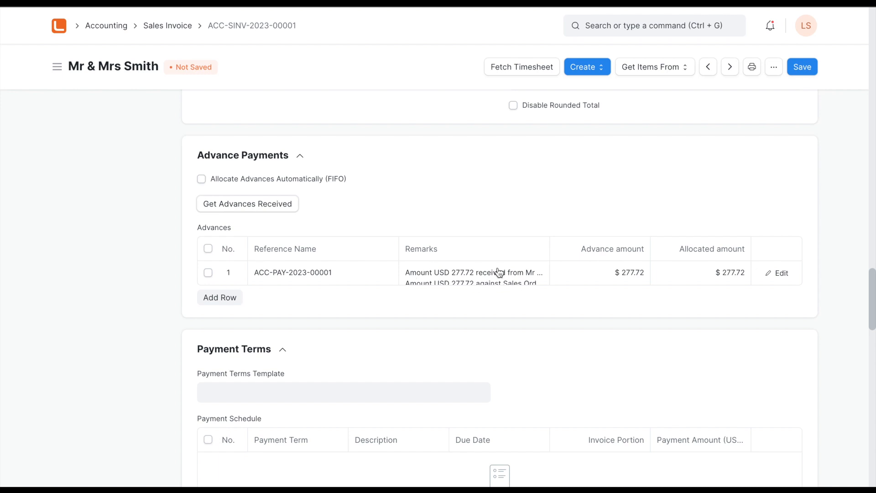
pyautogui.click(802, 67)
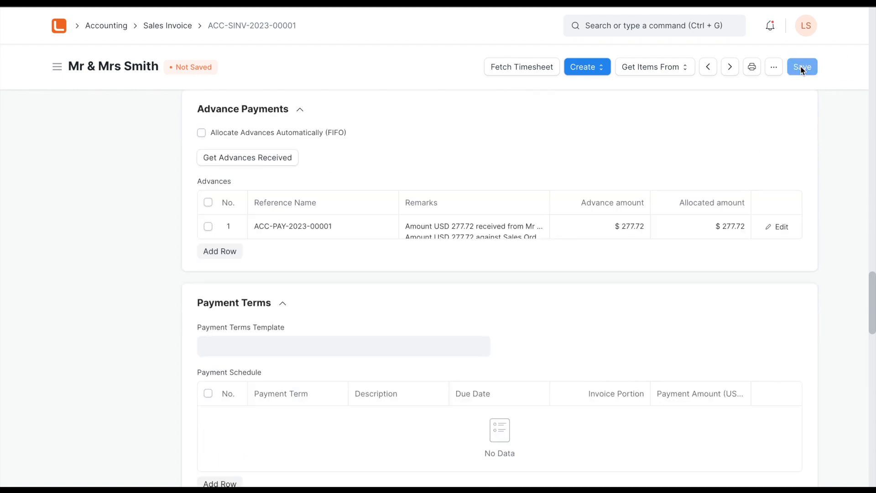
# - Submit the sales invoice permanently and check its linked documents
pyautogui.click(804, 67)
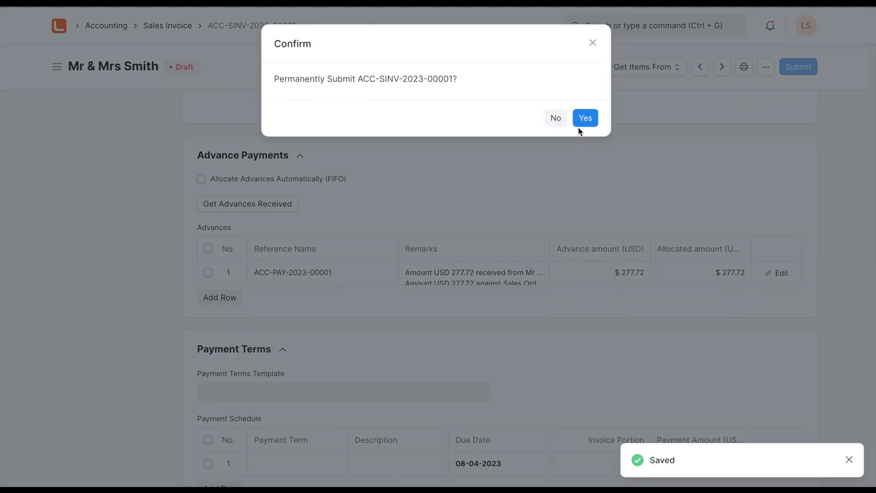
pyautogui.click(586, 119)
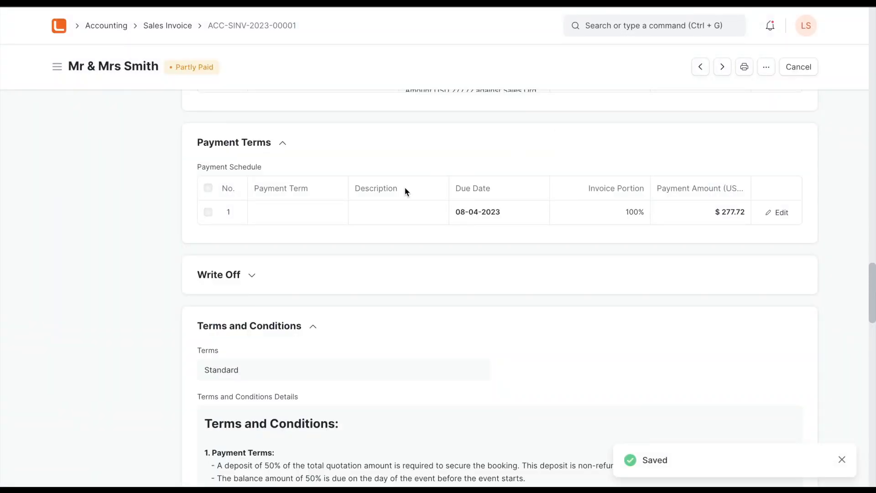
pyautogui.scroll(15, 405, 189)
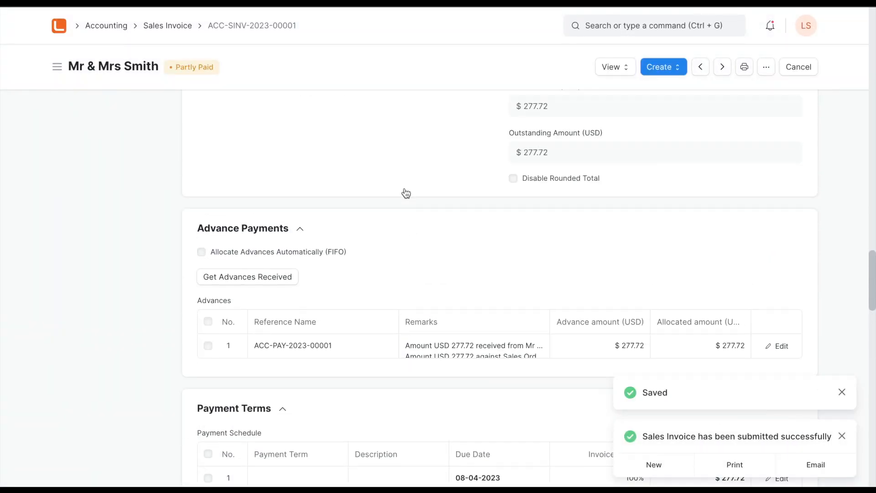
pyautogui.scroll(15, 405, 192)
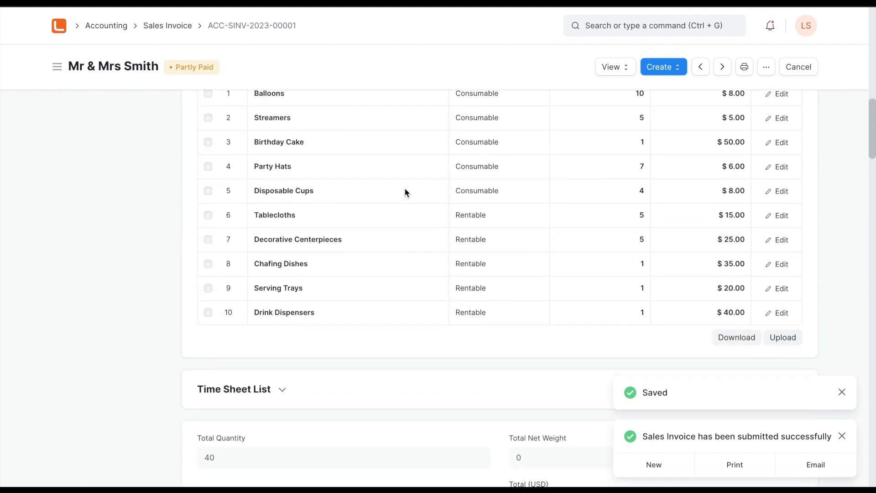
pyautogui.scroll(15, 405, 192)
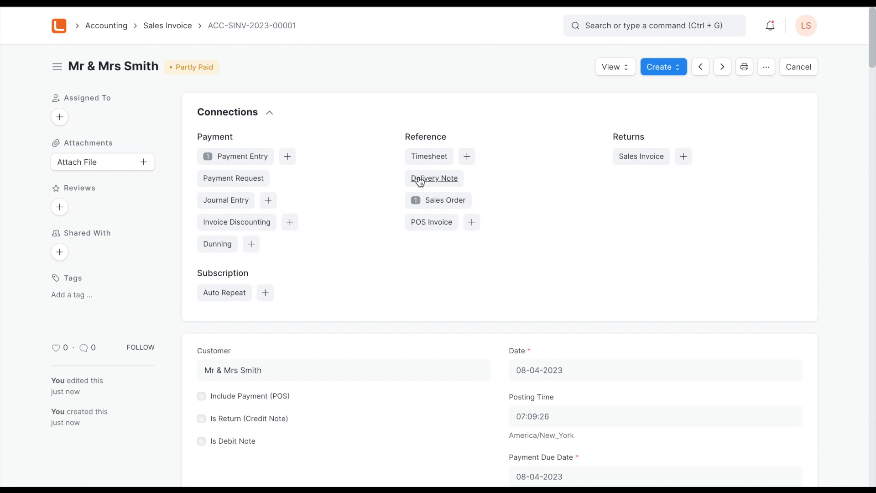
# - Examine the submitted invoice's items, sales tax, grand total, total advance and outstanding amount
pyautogui.scroll(-12, 512, 207)
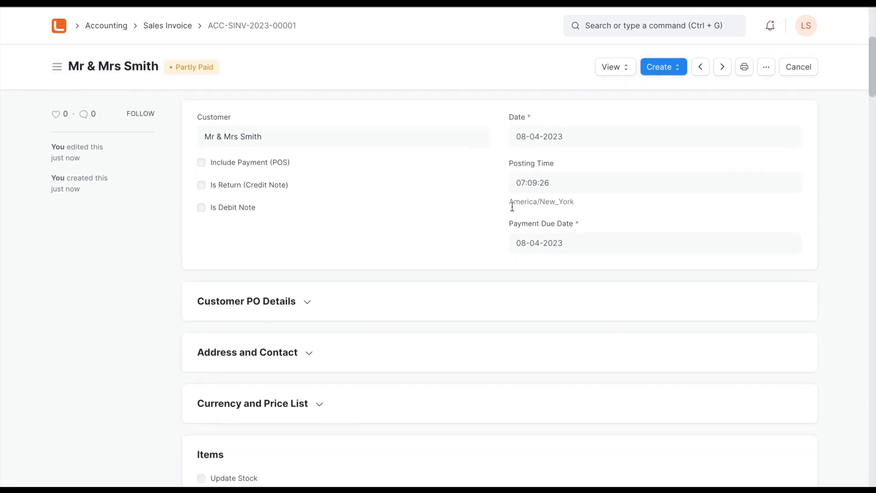
pyautogui.scroll(-7, 513, 210)
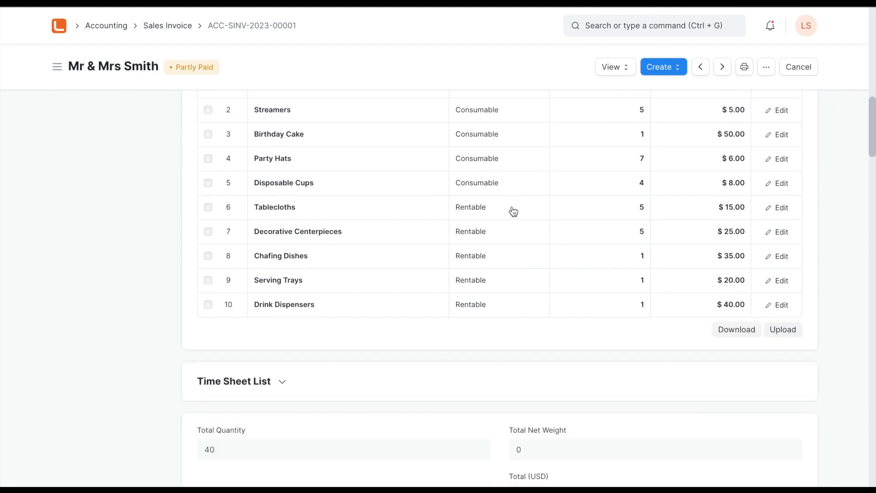
pyautogui.scroll(-4, 513, 211)
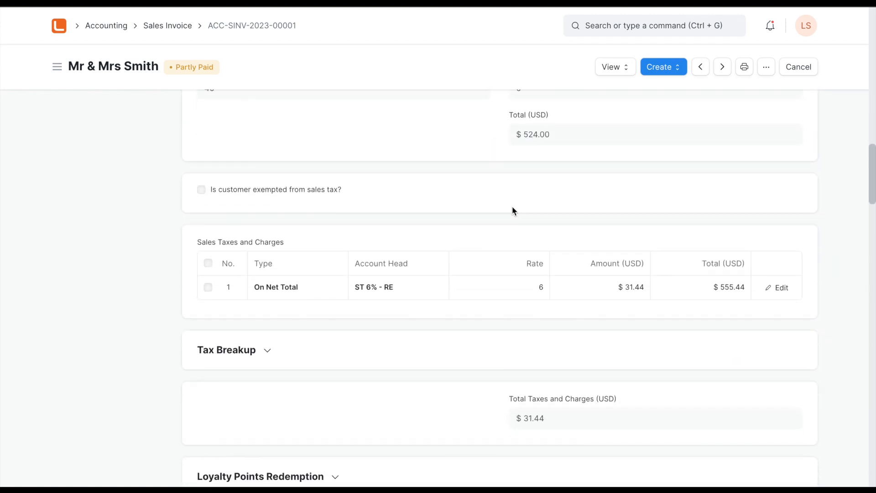
pyautogui.scroll(-8, 512, 209)
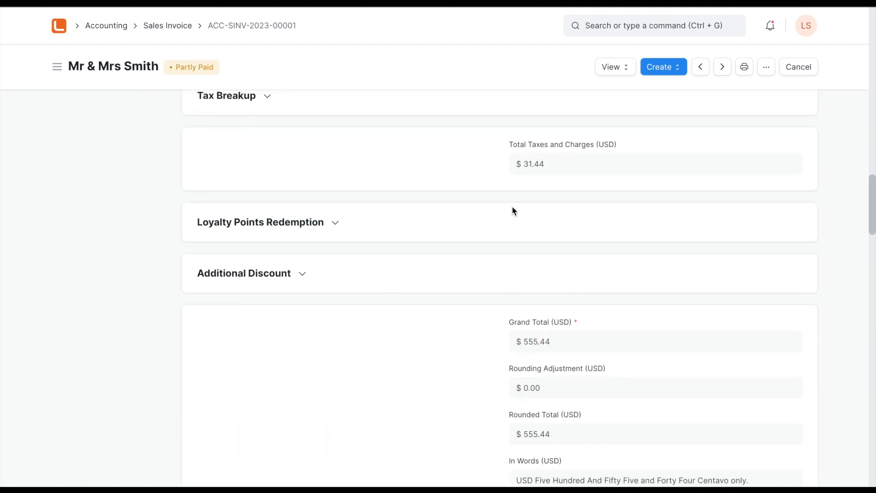
pyautogui.scroll(-3, 513, 211)
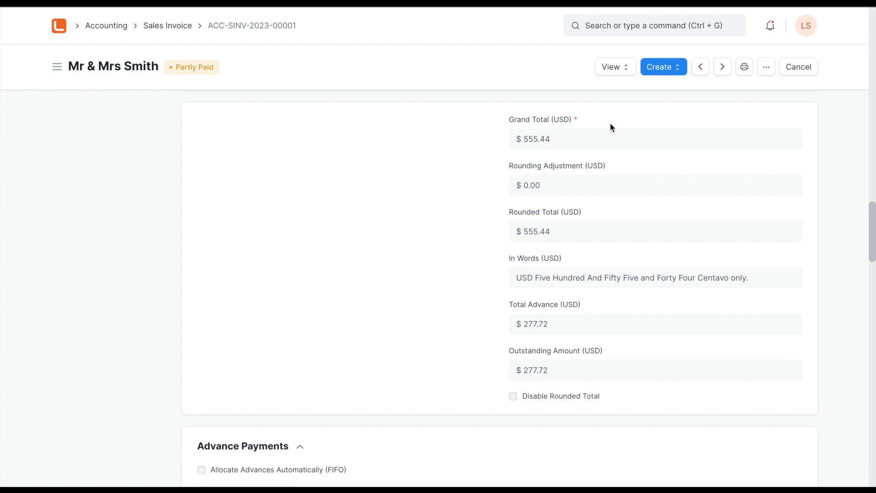
pyautogui.scroll(20, 502, 247)
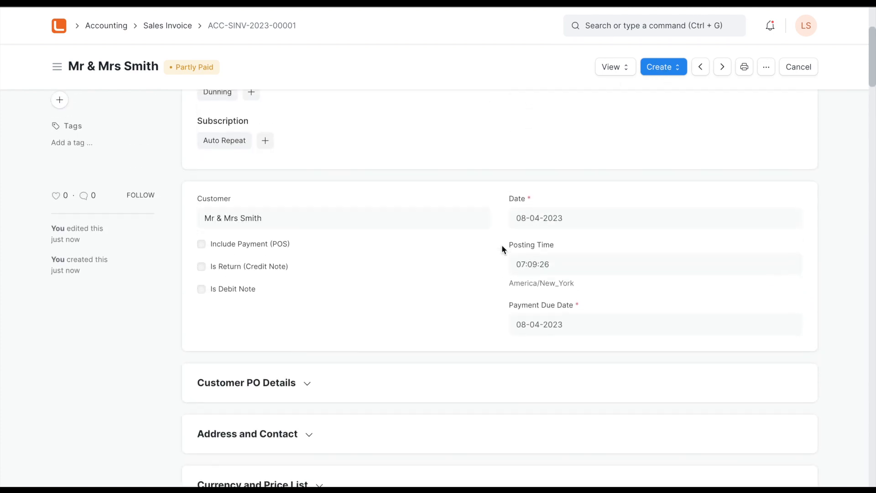
# - Create a payment entry from the submitted sales invoice, set the mode of payment to Cash, and save it as a draft
pyautogui.scroll(3, 502, 244)
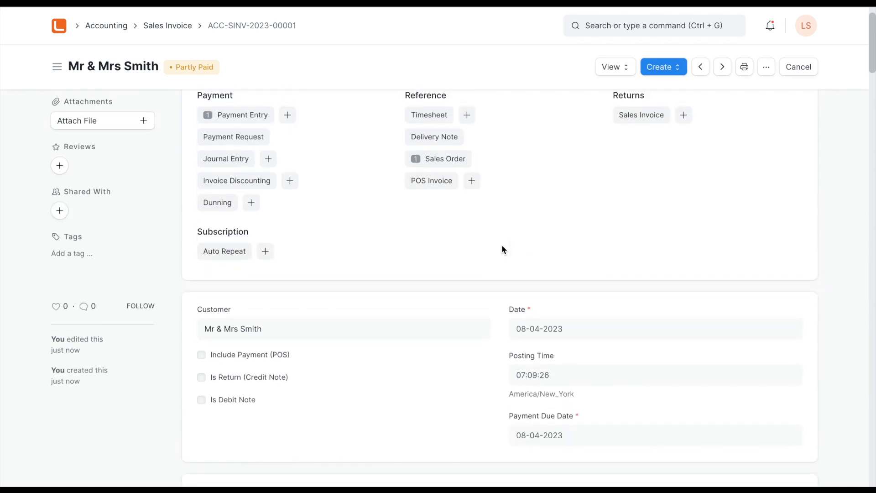
pyautogui.scroll(1, 502, 244)
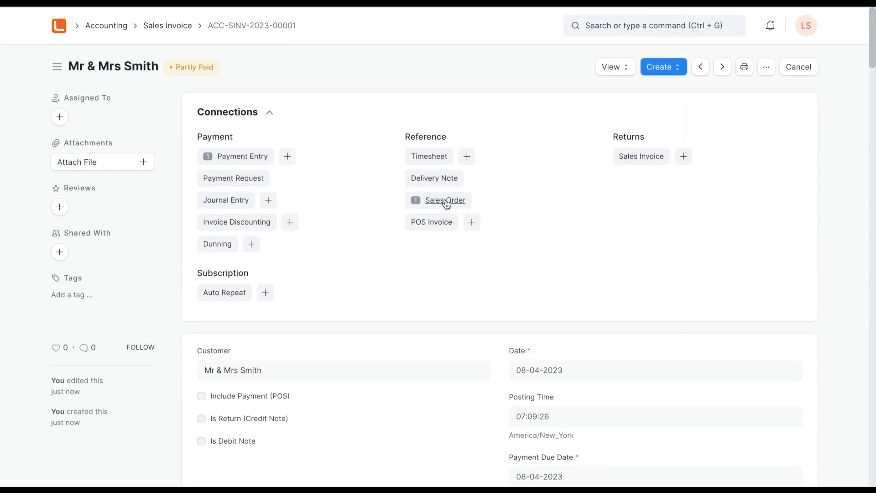
pyautogui.click(660, 71)
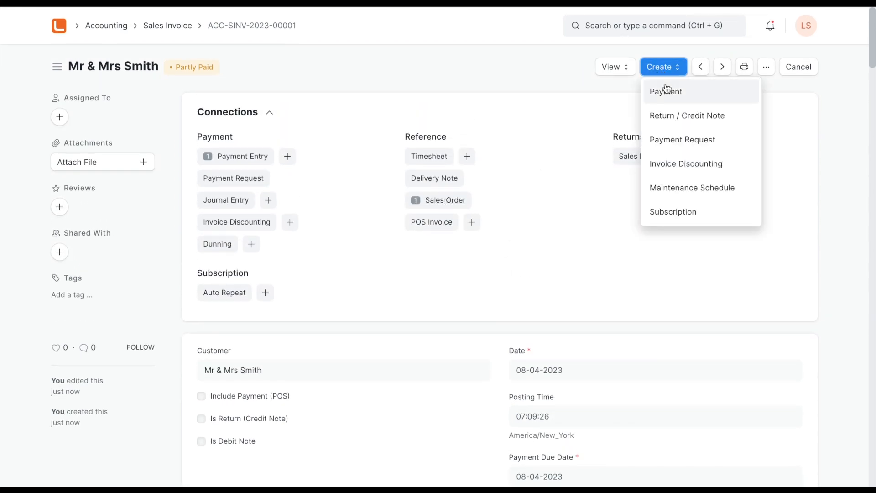
pyautogui.click(666, 88)
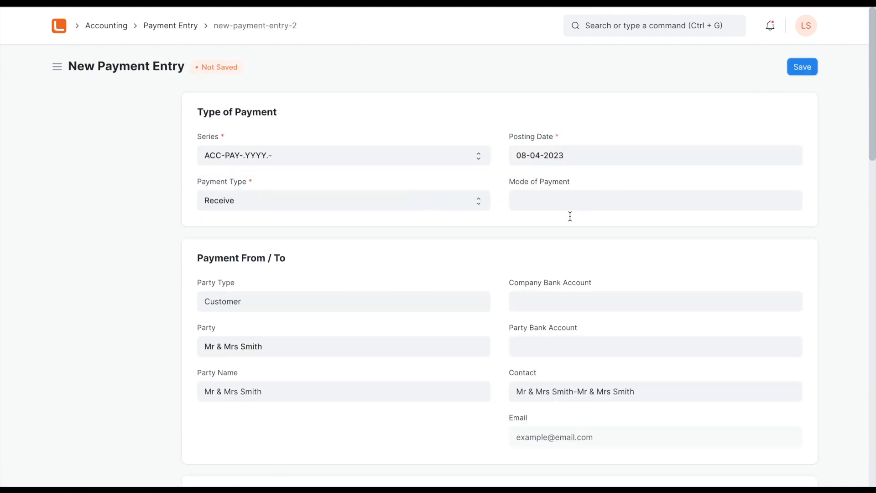
pyautogui.click(570, 199)
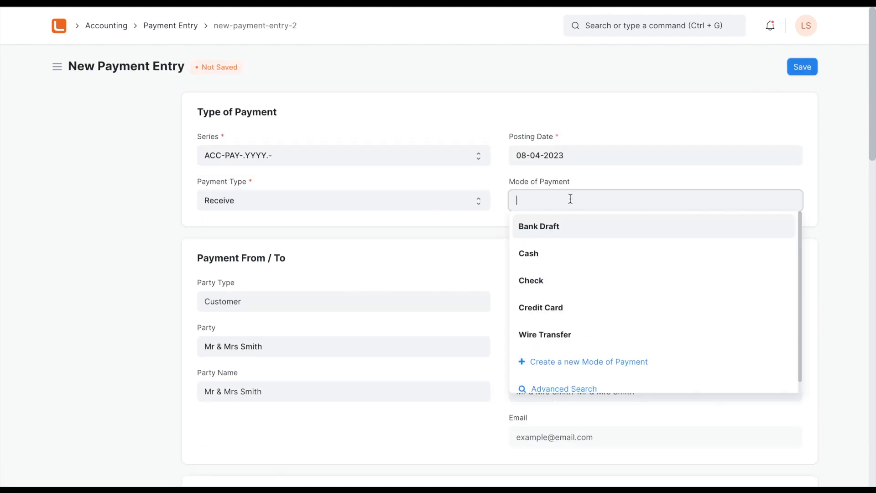
pyautogui.click(543, 254)
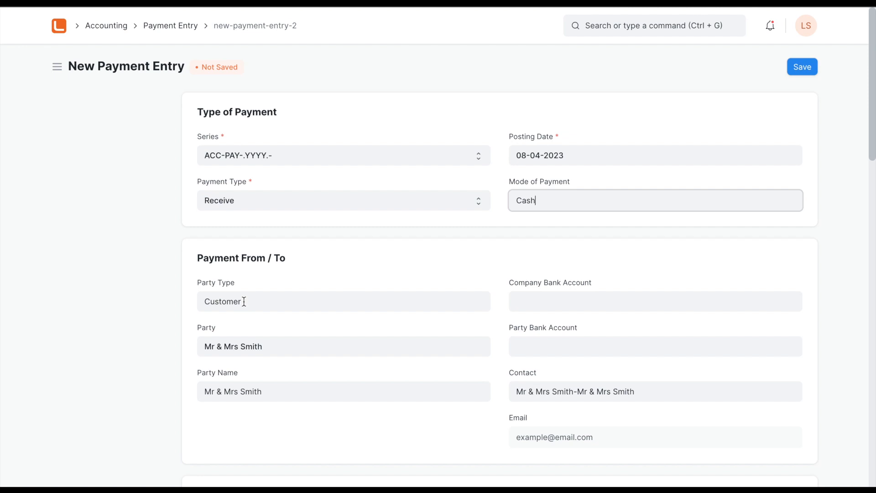
pyautogui.scroll(-7, 121, 342)
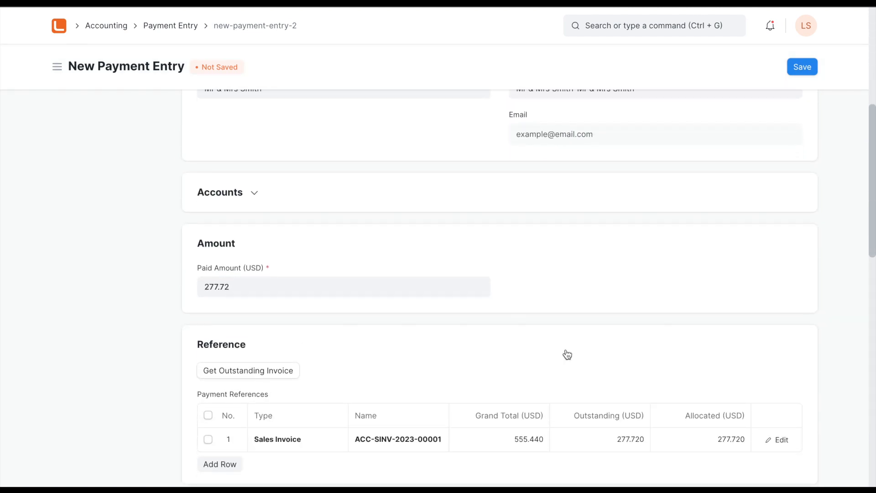
pyautogui.click(804, 69)
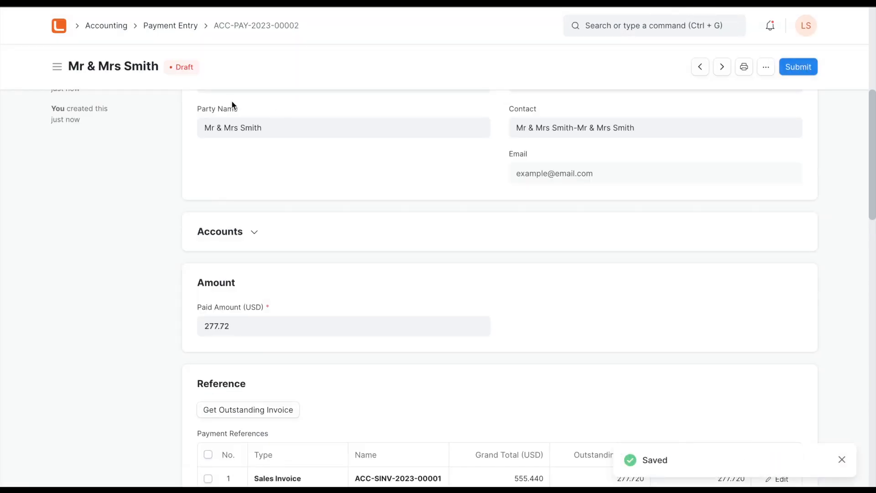
pyautogui.scroll(7, 212, 250)
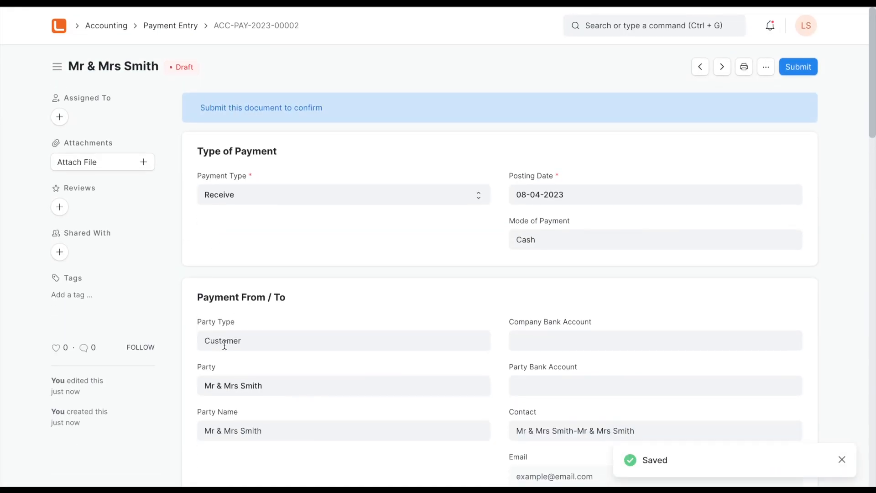
# - Open the Customer document type in a separate tab, go to its customer list and open the customer's record
pyautogui.rightClick(486, 342)
pyautogui.click(497, 350)
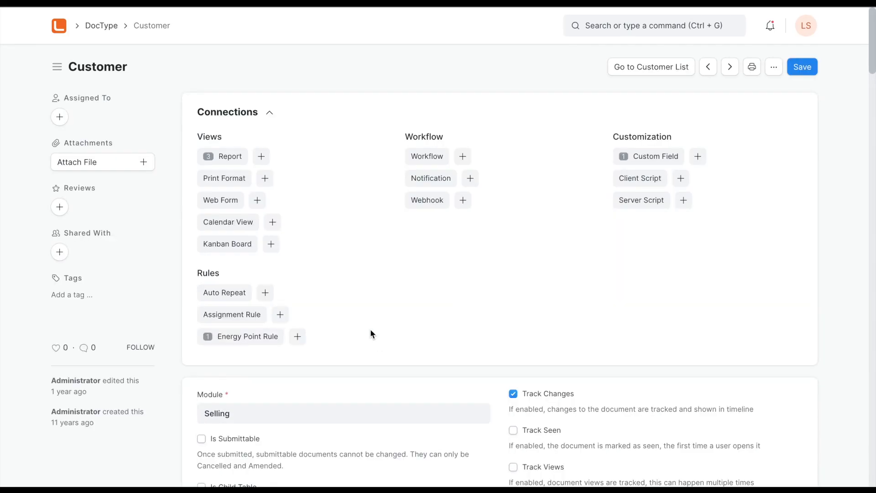
pyautogui.scroll(-8, 321, 270)
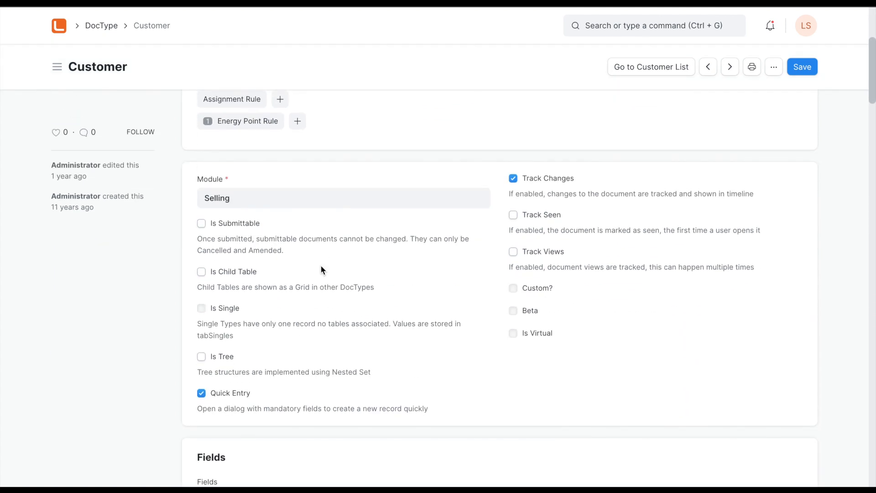
pyautogui.scroll(10, 321, 270)
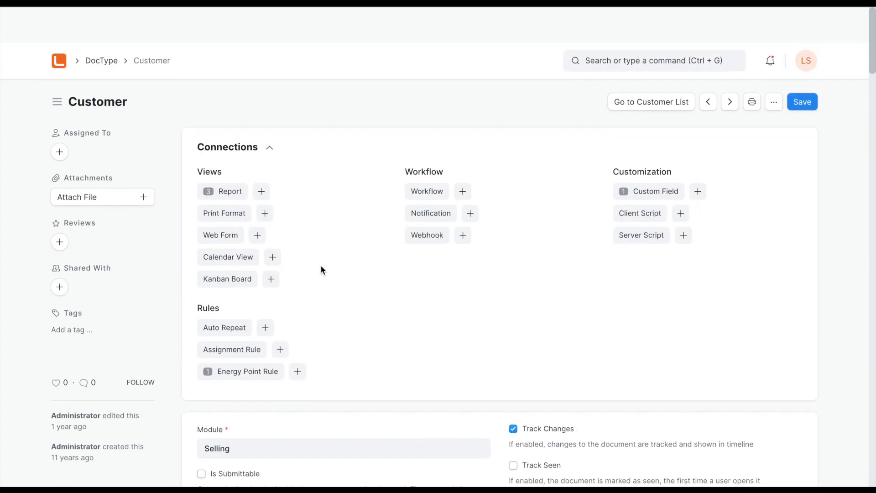
pyautogui.click(653, 67)
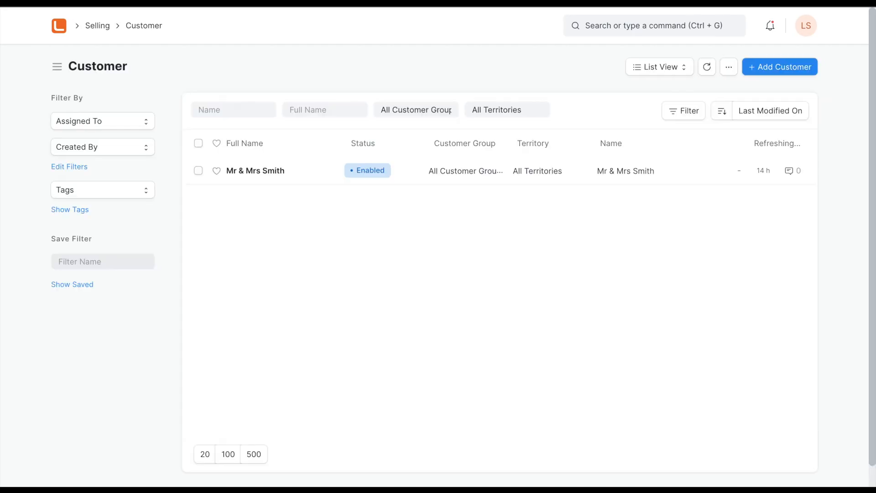
pyautogui.click(262, 172)
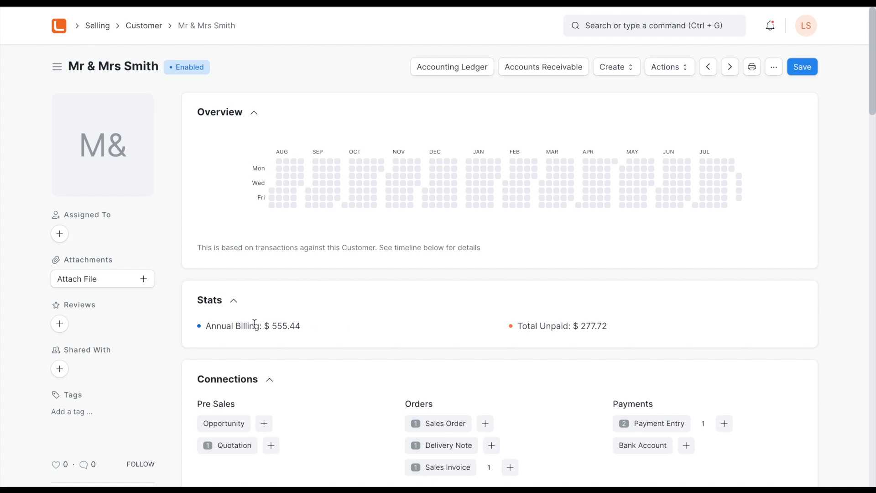
# - Check the customer's annual billing and total unpaid, and view their accounting ledger
pyautogui.moveTo(270, 326); pyautogui.dragTo(302, 328)
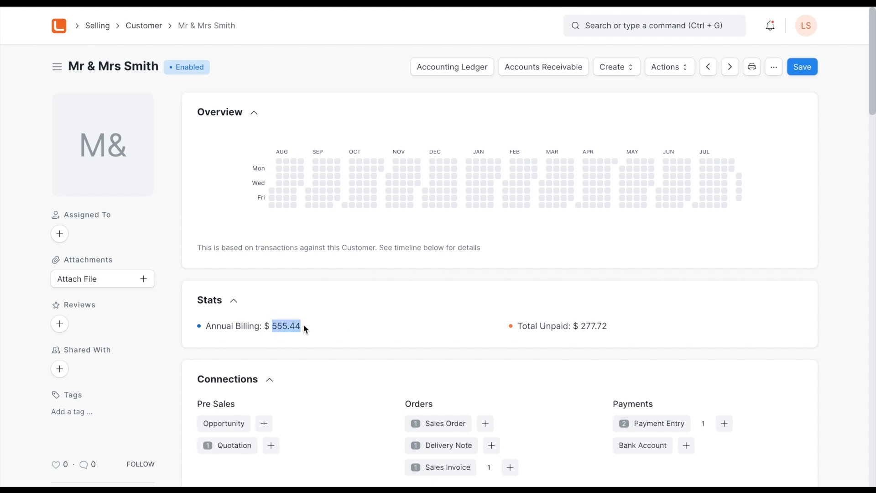
pyautogui.moveTo(579, 326); pyautogui.dragTo(612, 328)
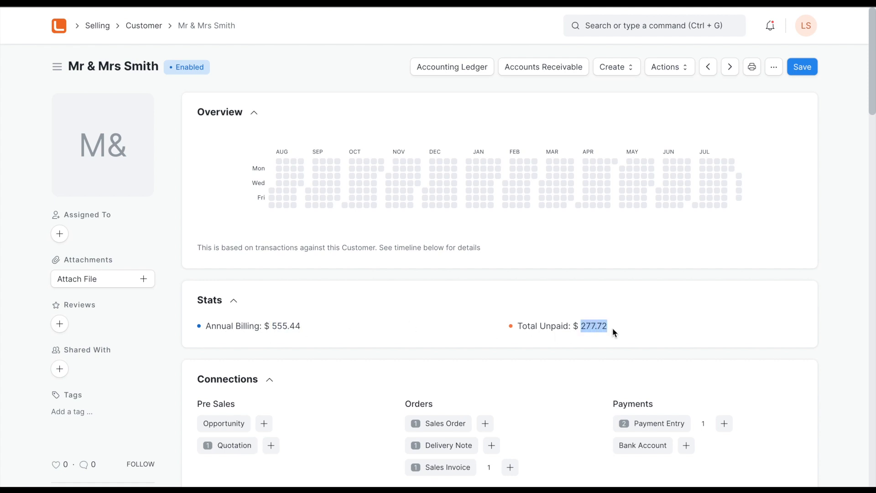
pyautogui.click(455, 71)
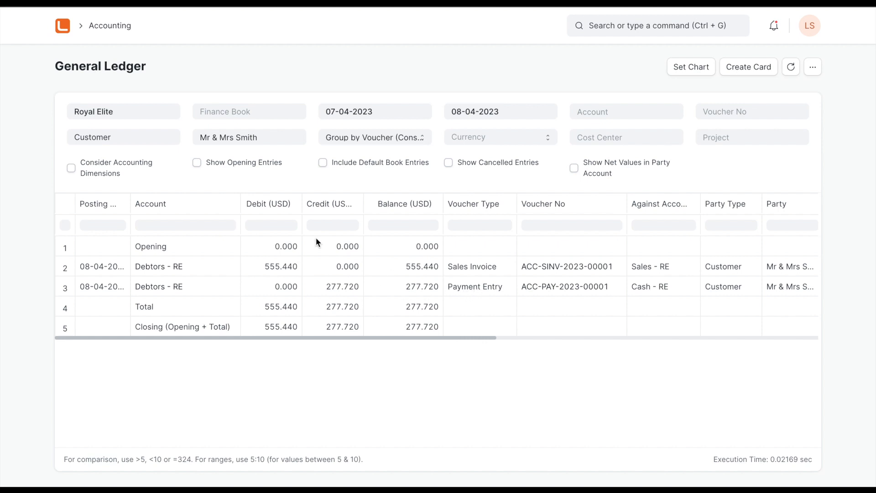
pyautogui.hotkey('alt', 'Left')
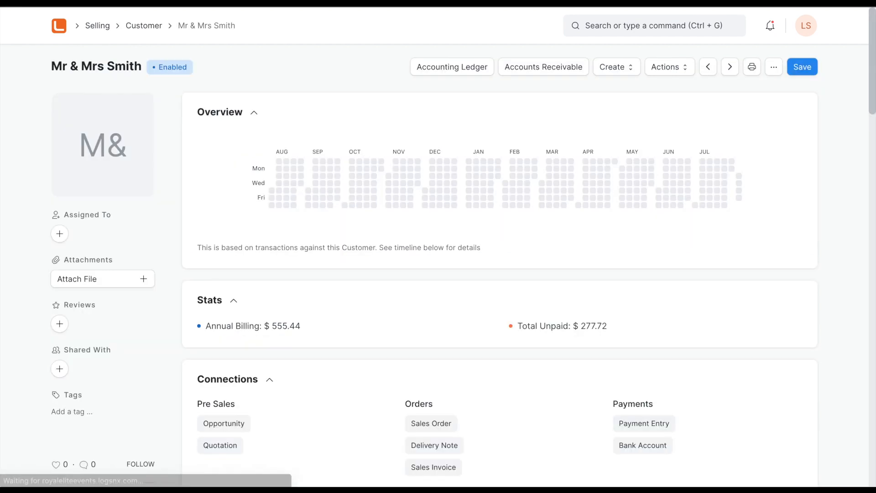
# - Examine the customer's Accounts Receivable report, including the invoiced, paid, outstanding and ageing columns, and return to the customer record
pyautogui.click(555, 66)
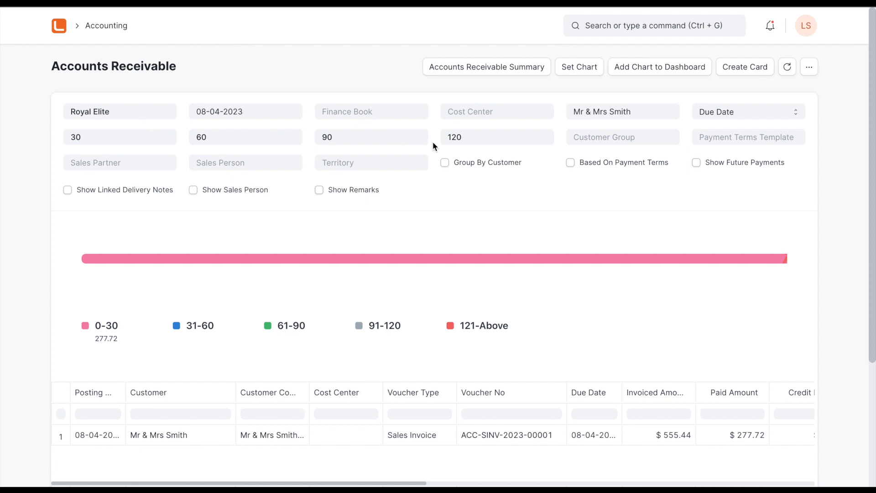
pyautogui.scroll(-1, 482, 295)
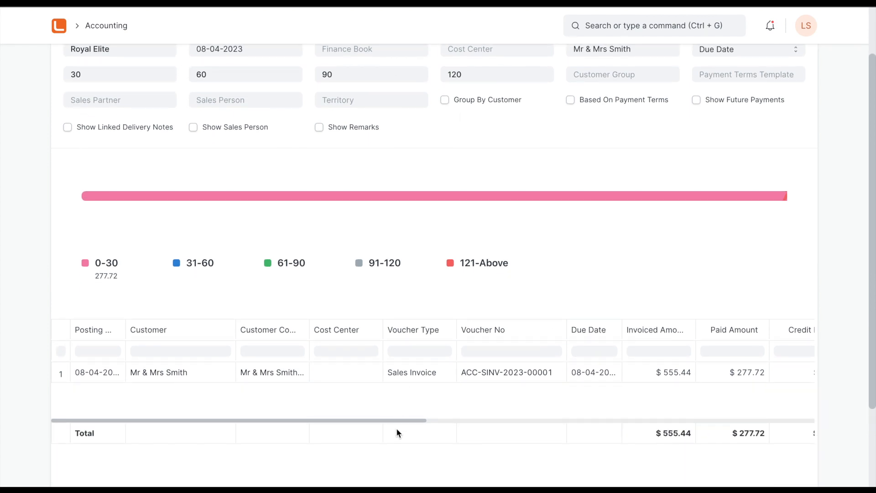
pyautogui.moveTo(388, 423); pyautogui.dragTo(657, 426)
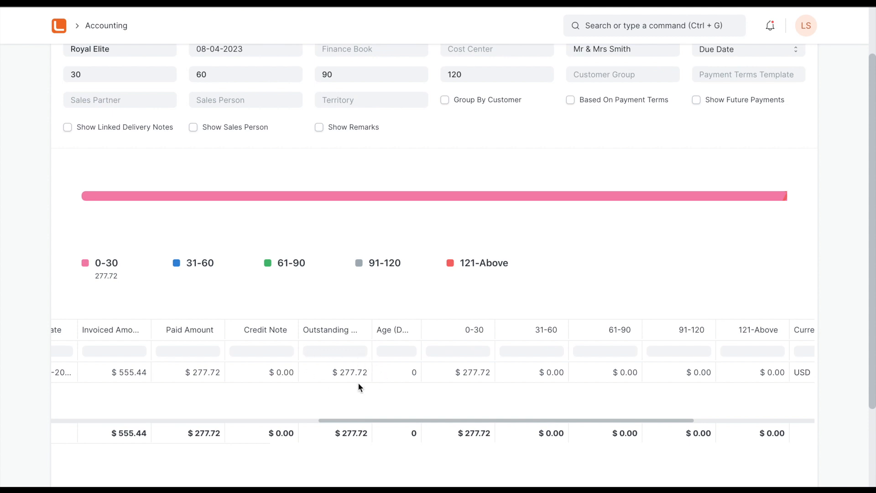
pyautogui.moveTo(382, 421); pyautogui.dragTo(101, 419)
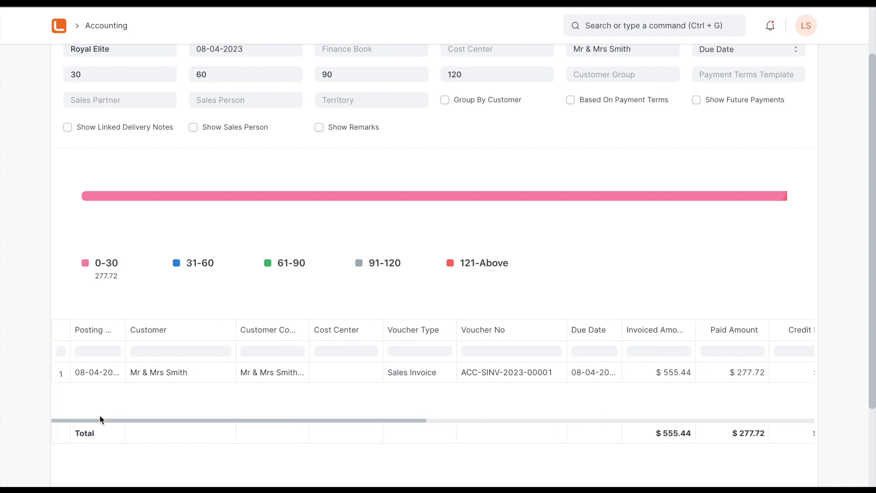
pyautogui.scroll(2, 319, 219)
pyautogui.hotkey('alt', 'Left')
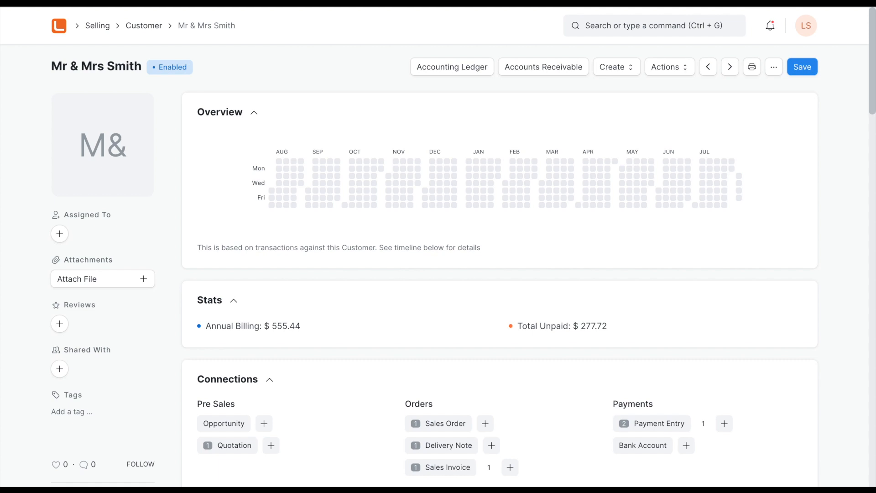
# - Return to the draft payment entry and submit it permanently
pyautogui.hotkey('ctrl', 'Tab')
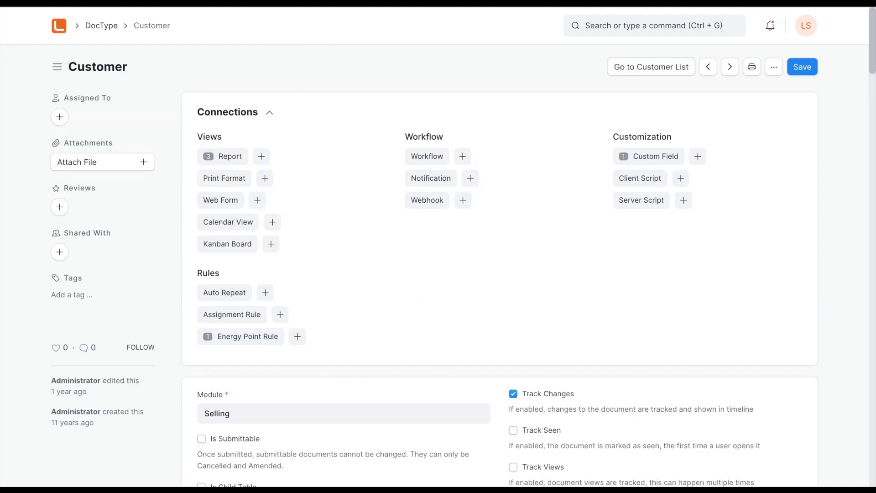
pyautogui.hotkey('ctrl', 'shift', 'Tab')
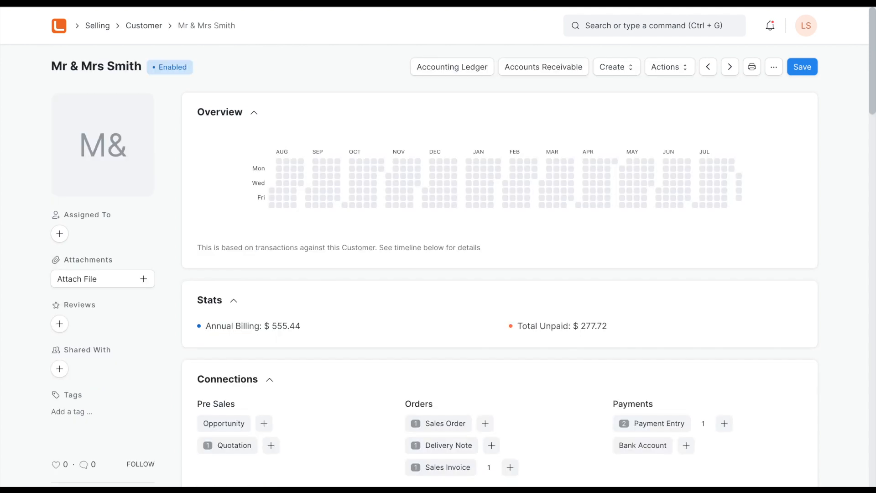
pyautogui.hotkey('ctrl', 'shift', 'Tab')
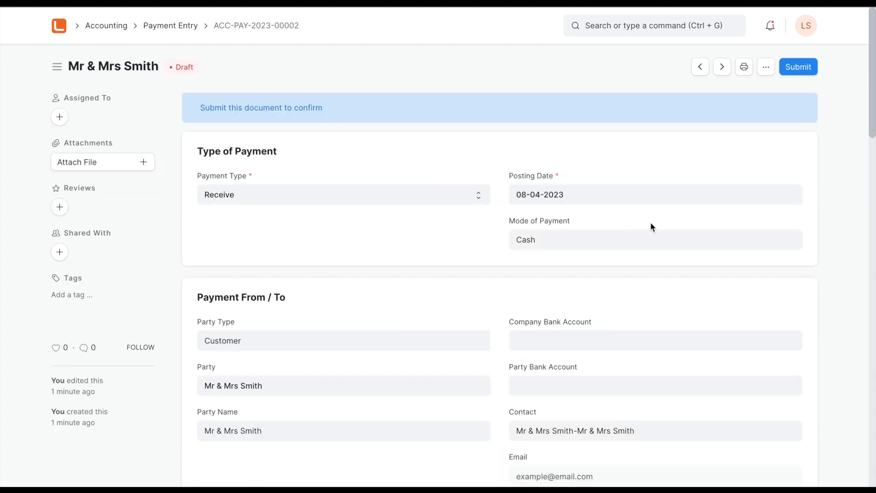
pyautogui.click(804, 69)
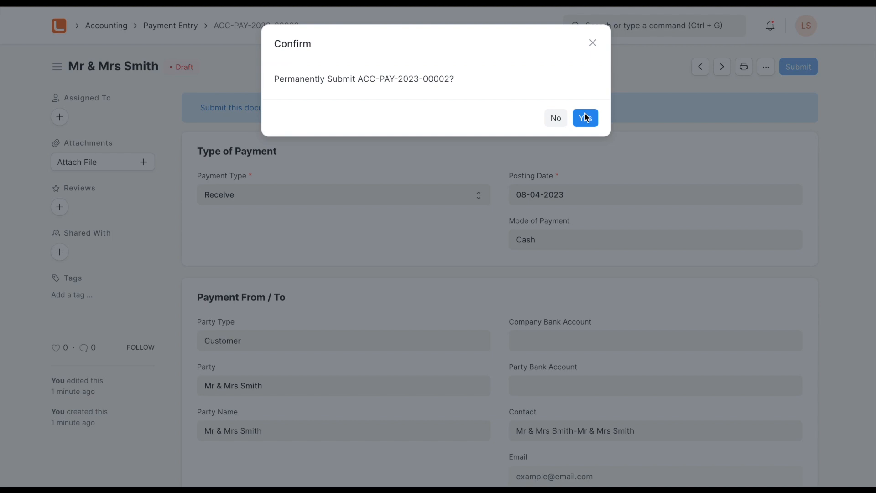
pyautogui.click(586, 119)
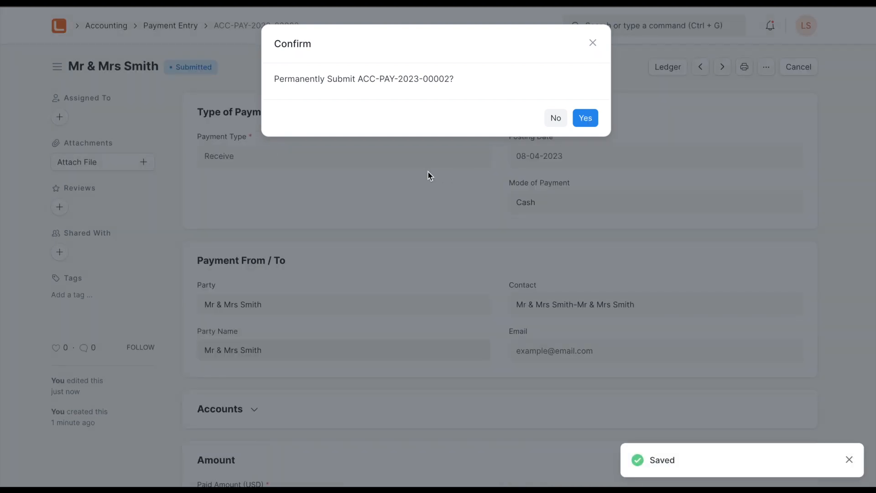
# - Recheck the customer's Accounts Receivable report after the payment submission and return to the customer record
pyautogui.hotkey('ctrl', 'Tab')
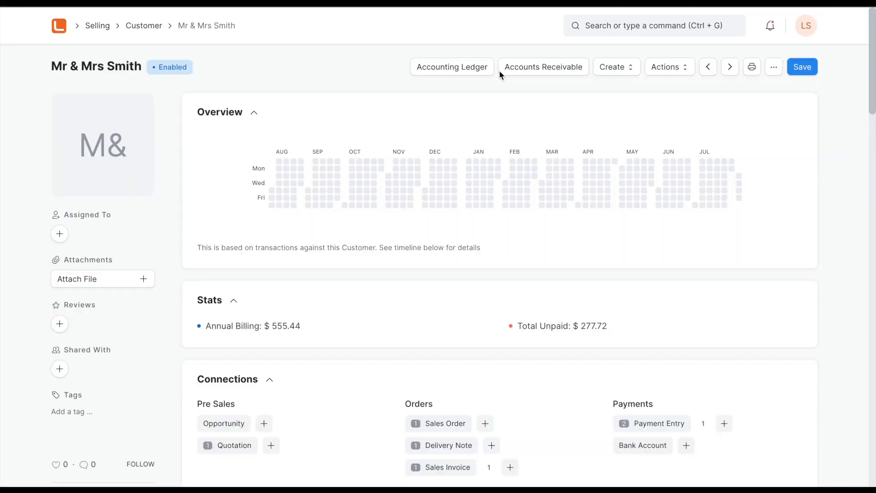
pyautogui.click(553, 67)
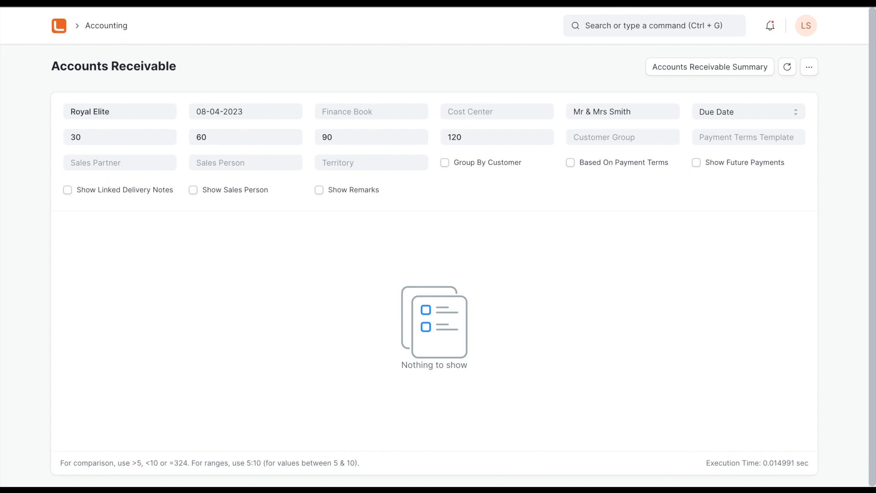
pyautogui.hotkey('alt', 'Left')
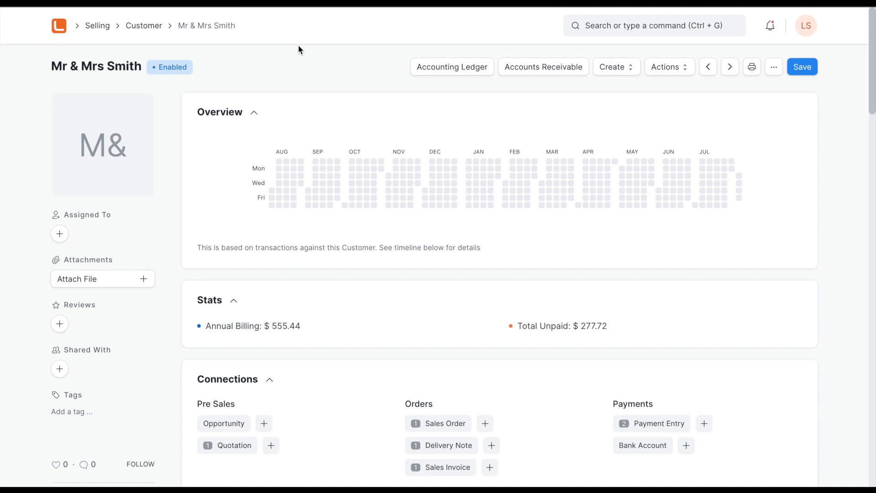
# - Open the customer's accounting ledger and generate its statement of account as a PDF in Portrait orientation
pyautogui.click(453, 69)
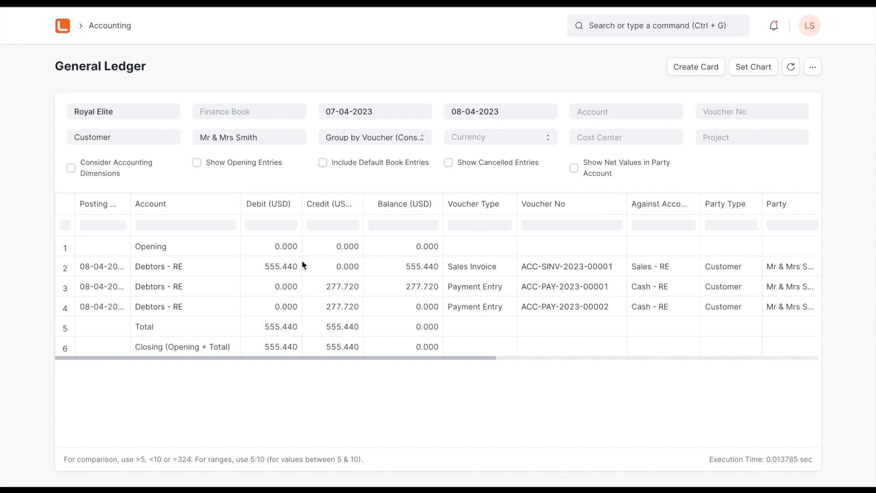
pyautogui.click(813, 68)
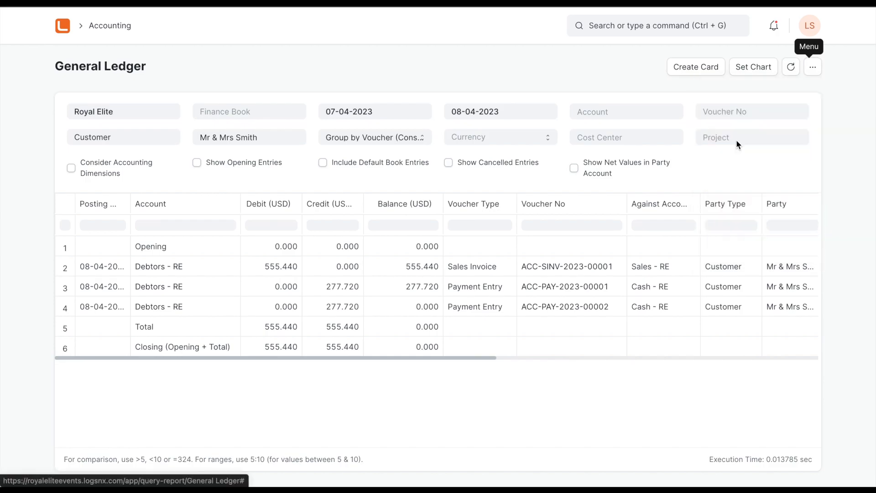
pyautogui.click(737, 140)
pyautogui.click(426, 123)
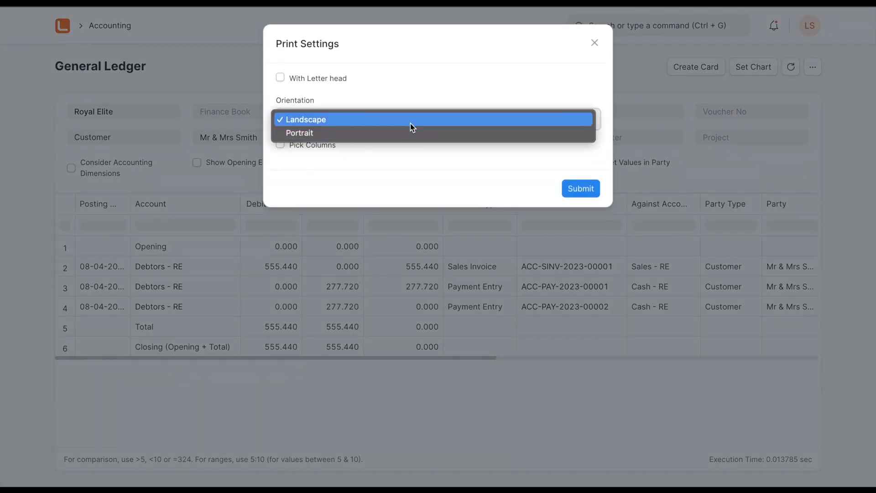
pyautogui.click(411, 134)
pyautogui.click(564, 204)
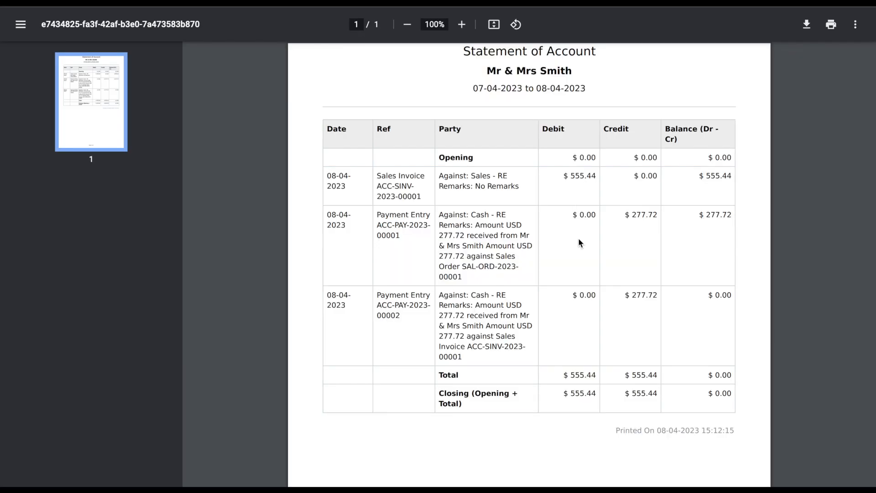
# - Close the PDF, regenerate the customer's statement of account with letter head LH in Portrait orientation, and review its entries
pyautogui.scroll(-3, 579, 243)
pyautogui.scroll(3, 578, 242)
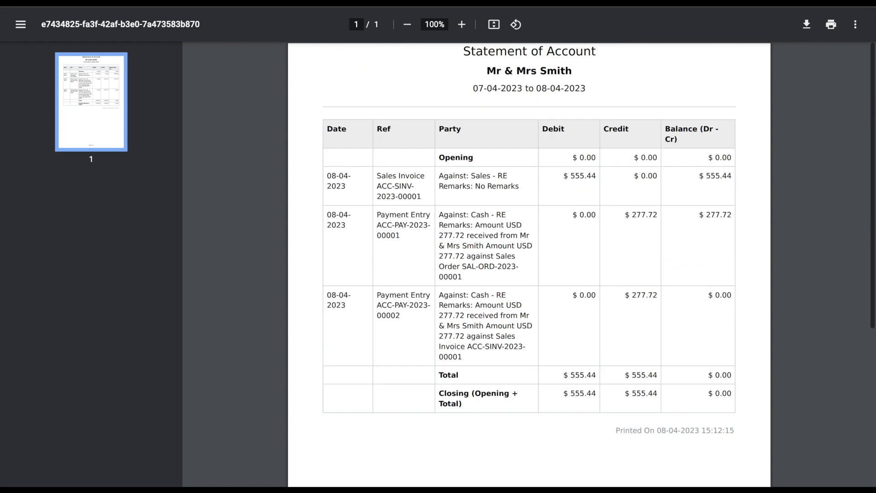
pyautogui.hotkey('ctrl', 'w')
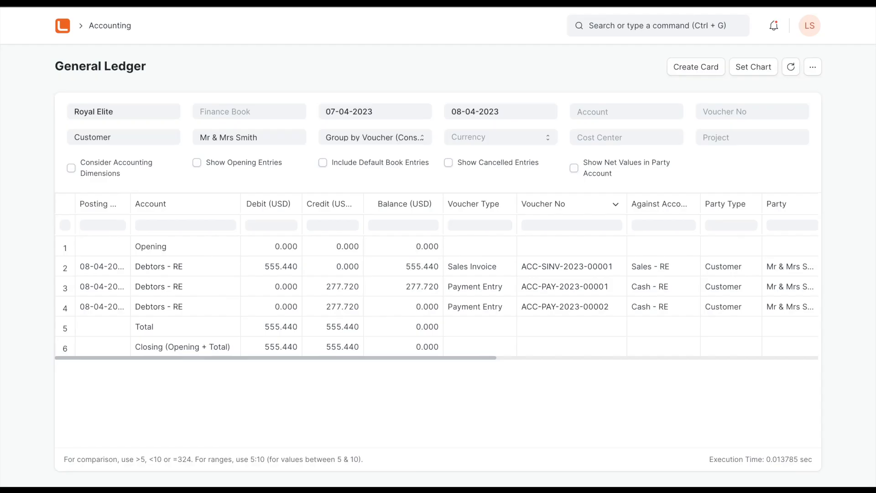
pyautogui.click(813, 67)
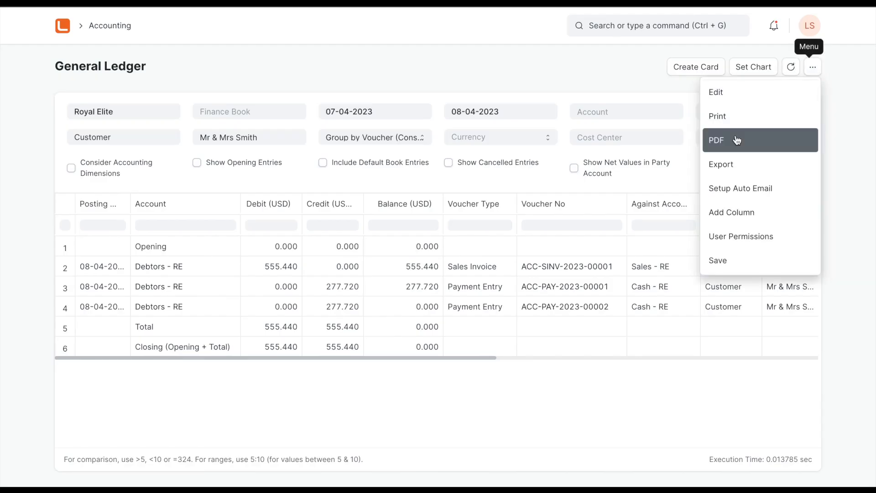
pyautogui.click(790, 139)
pyautogui.click(328, 78)
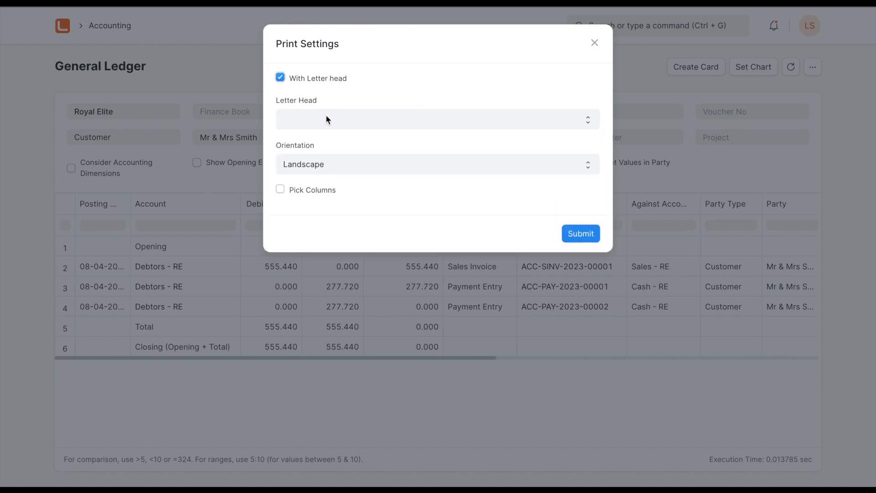
pyautogui.click(327, 120)
pyautogui.click(327, 122)
pyautogui.click(382, 171)
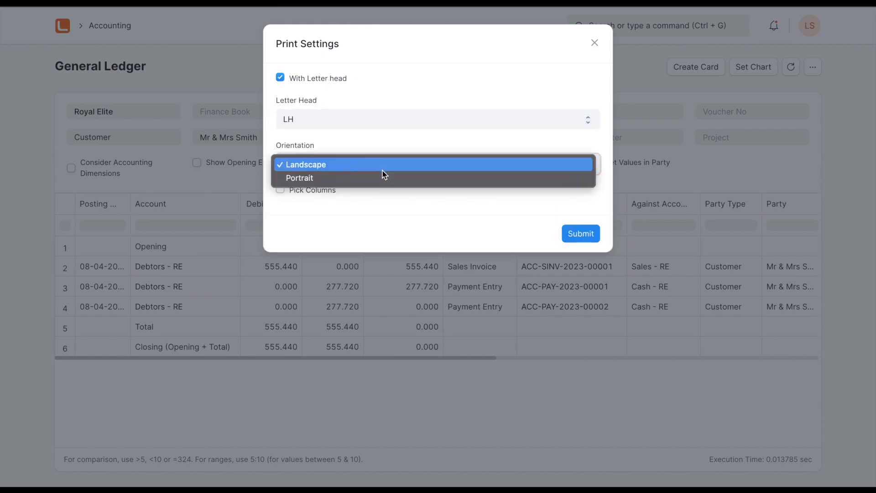
pyautogui.click(385, 178)
pyautogui.click(572, 238)
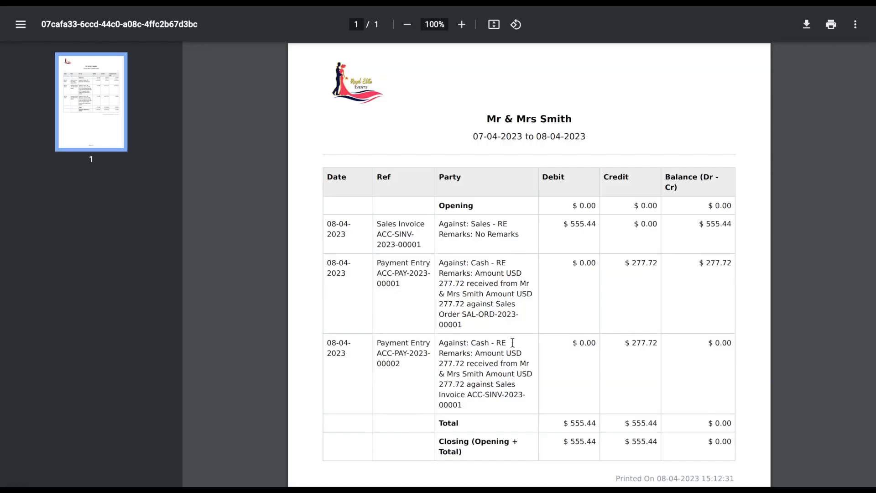
pyautogui.scroll(-3, 543, 355)
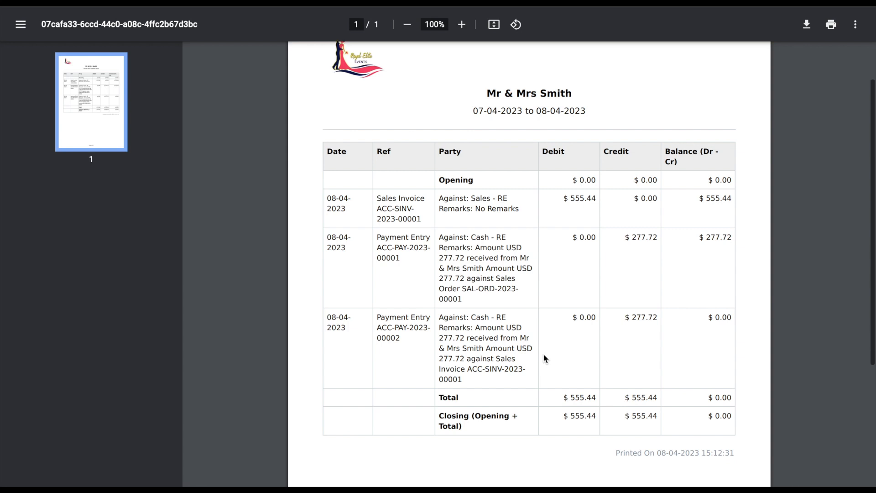
pyautogui.scroll(3, 543, 353)
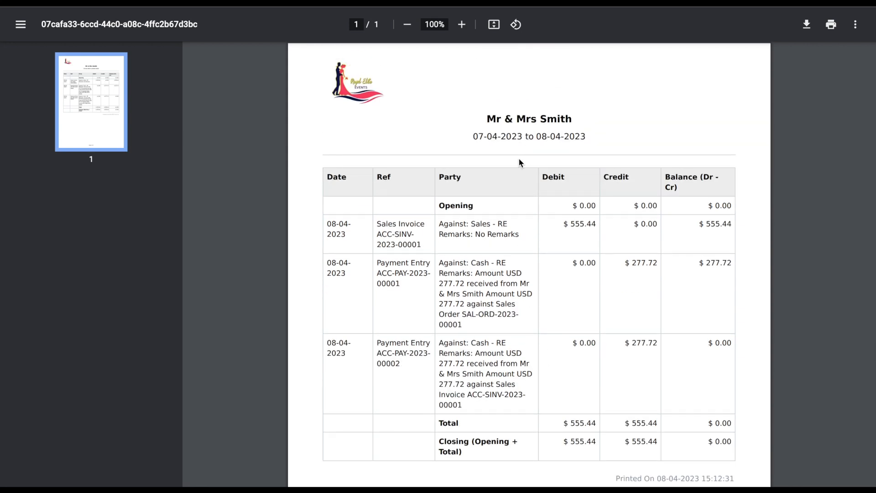
pyautogui.scroll(-1, 502, 269)
pyautogui.scroll(1, 502, 283)
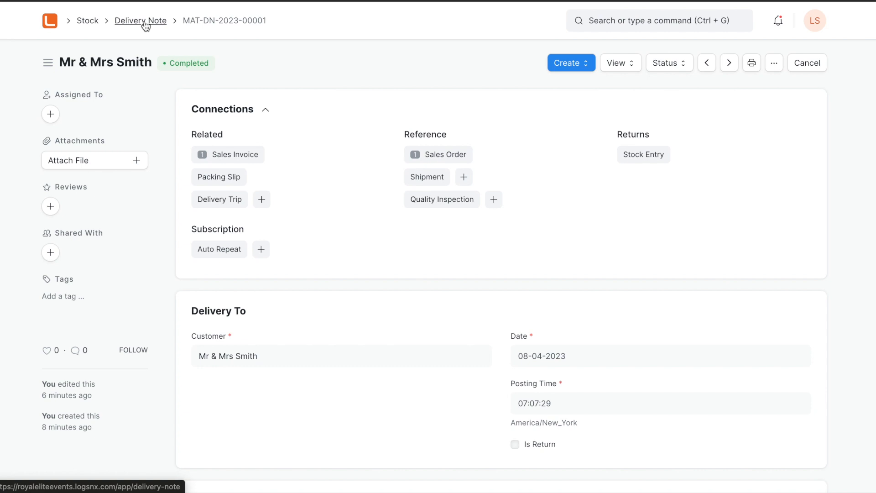
# - Create a return delivery note against the customer's completed event delivery note
pyautogui.scroll(-9, 374, 340)
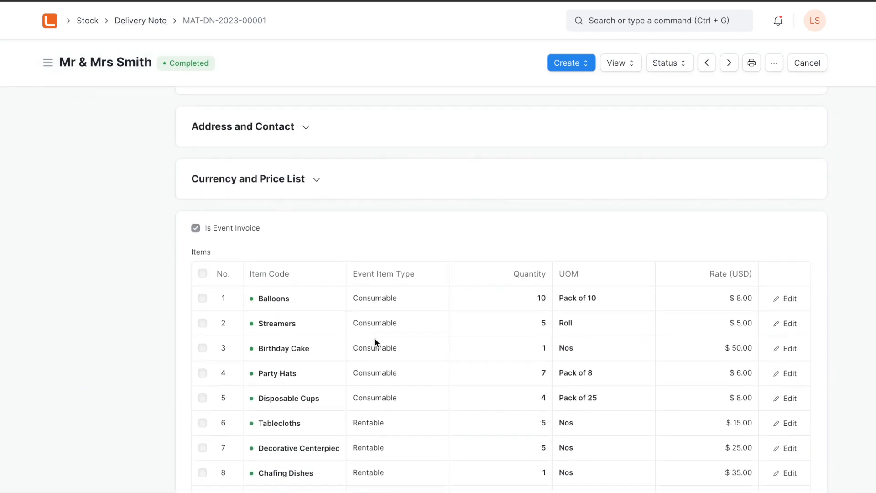
pyautogui.scroll(-2, 375, 342)
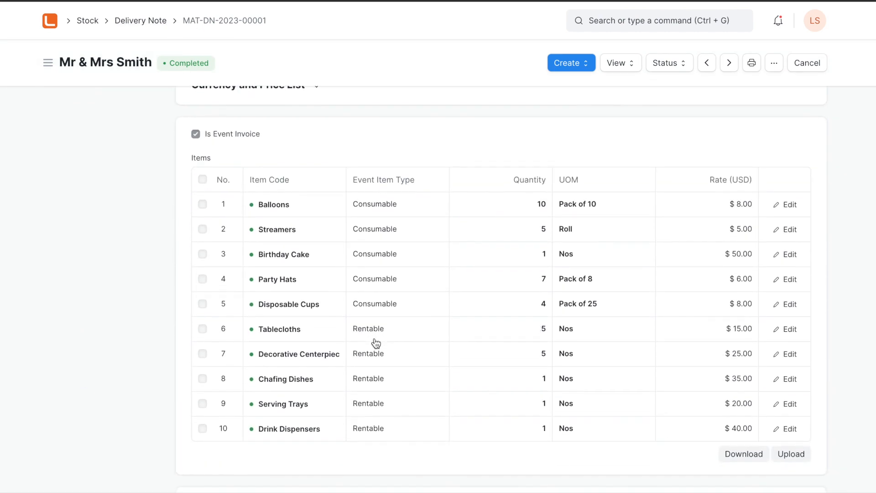
pyautogui.click(583, 64)
pyautogui.click(587, 137)
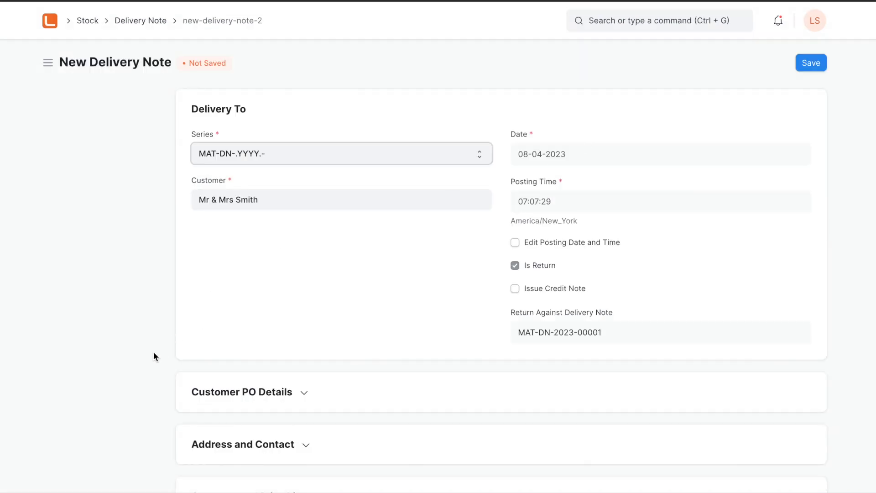
# - Delete the consumable items Balloons, Streamers, Birthday Cake, Party Hats and Disposable Cups from the return, keeping only the rentable items
pyautogui.scroll(-6, 153, 351)
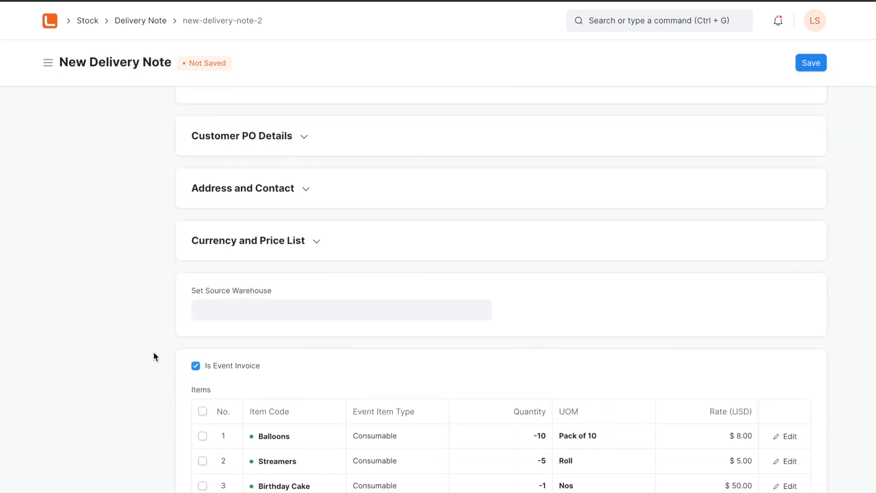
pyautogui.scroll(-5, 153, 352)
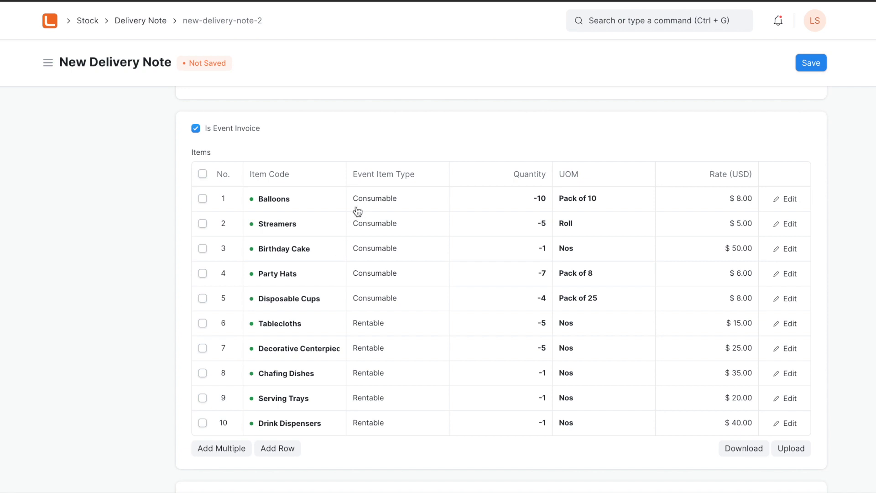
pyautogui.click(203, 199)
pyautogui.click(203, 223)
pyautogui.click(202, 248)
pyautogui.click(203, 273)
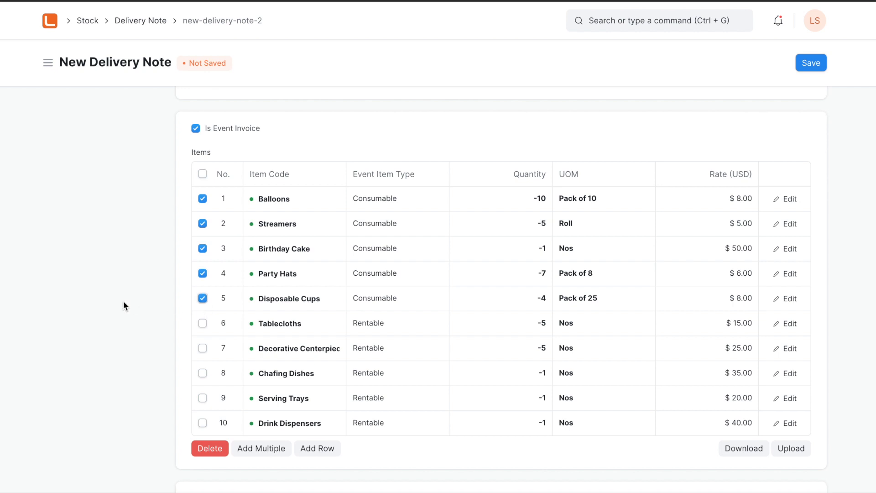
pyautogui.click(204, 449)
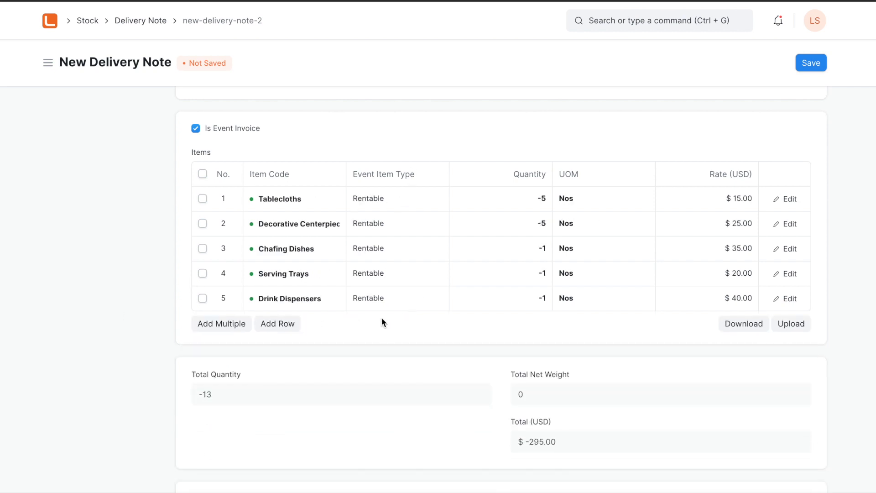
# - Save the return delivery note for the rentable items and submit it permanently
pyautogui.click(810, 63)
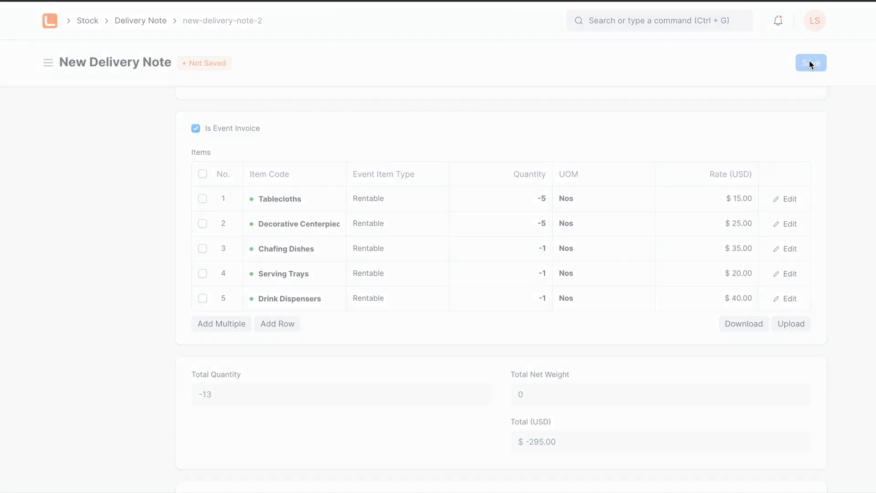
pyautogui.click(810, 67)
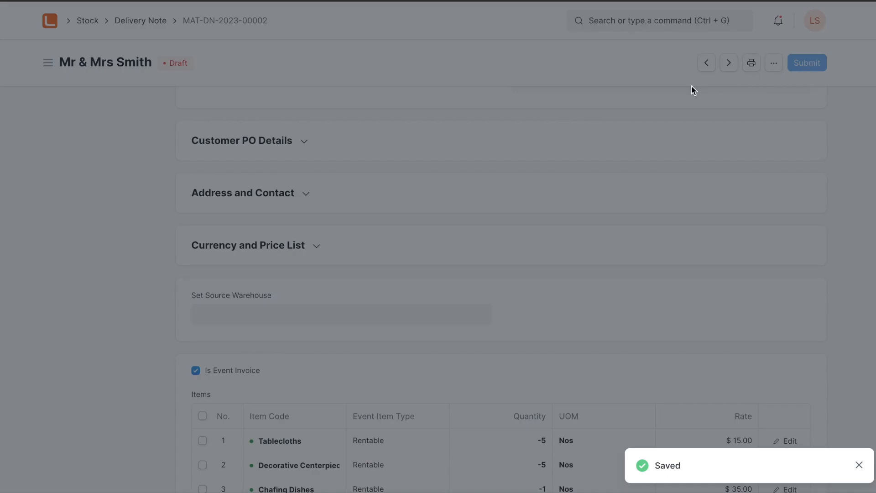
pyautogui.click(587, 116)
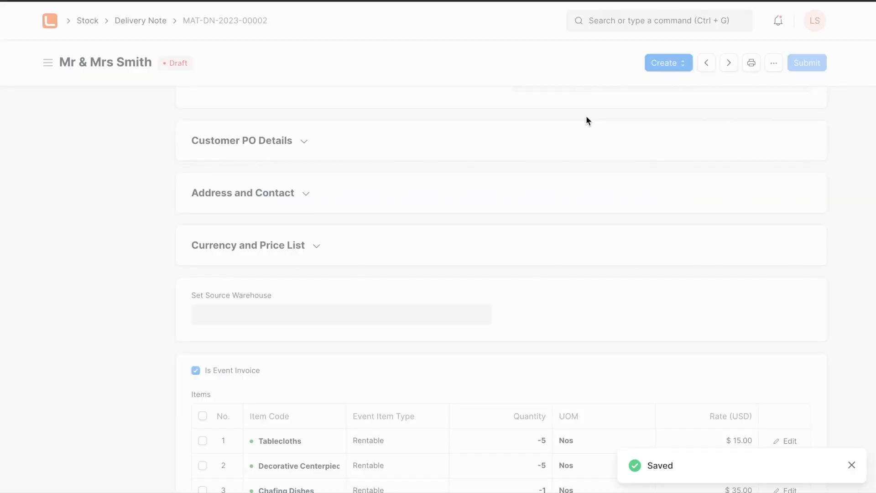